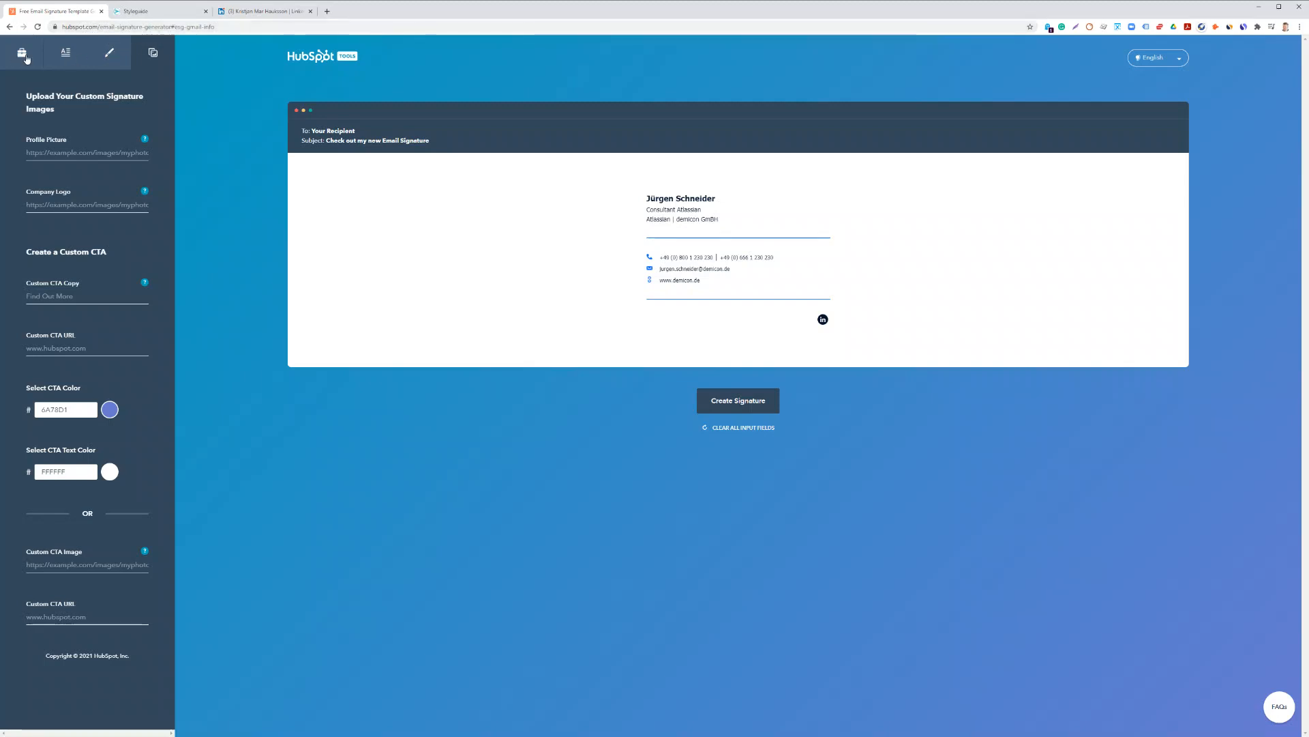
# Find and open HubSpot's email signature generator by searching for "email generator hubspot"
pyautogui.click(173, 27)
pyautogui.moveTo(62, 26)
pyautogui.mouseDown()
pyautogui.moveTo(256, 28)
pyautogui.moveTo(60, 27)
pyautogui.mouseUp()
pyautogui.write('e')
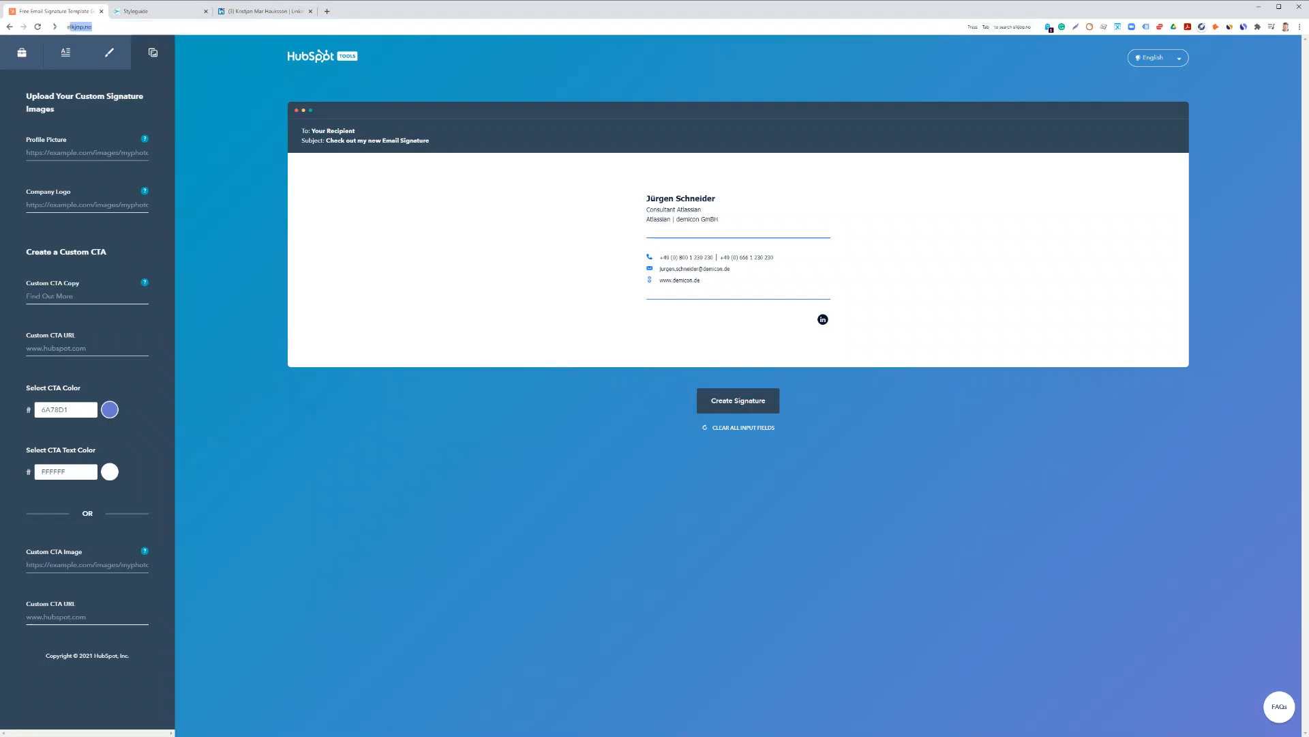
pyautogui.write('mail generator hi')
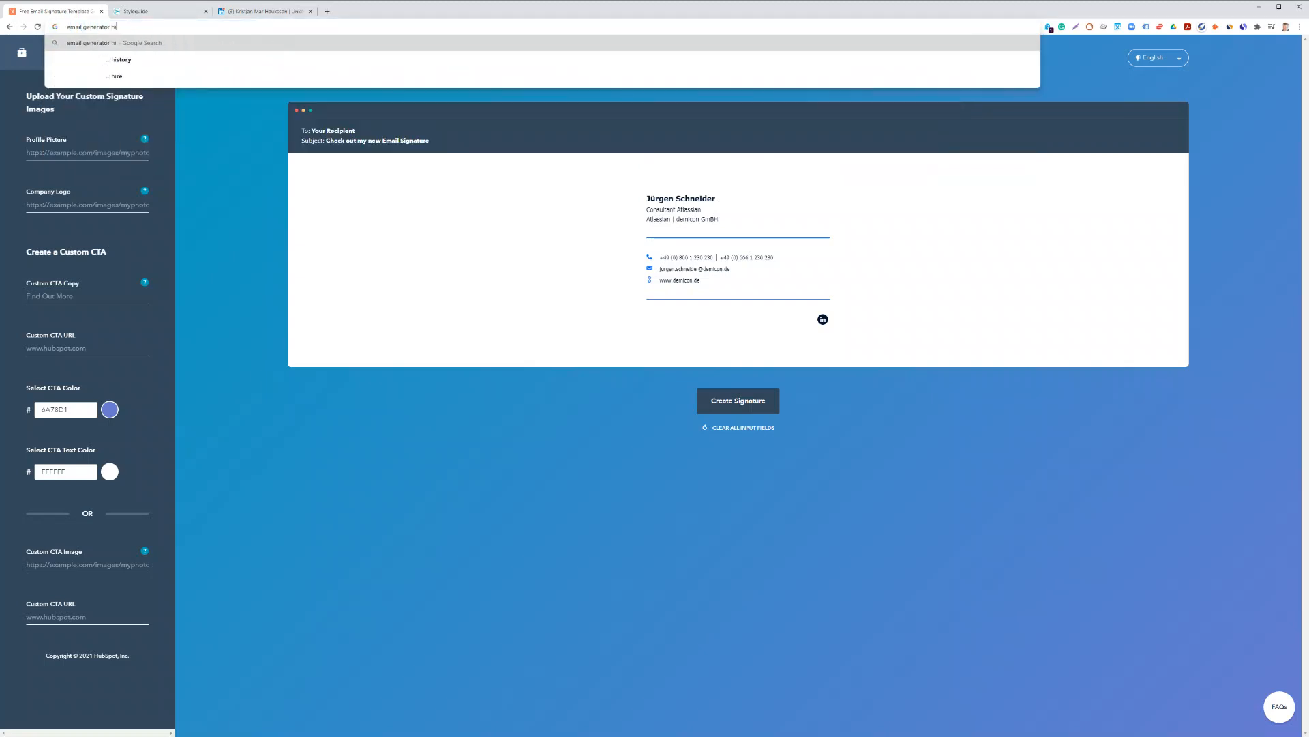
pyautogui.press('BackSpace')
pyautogui.write('ub')
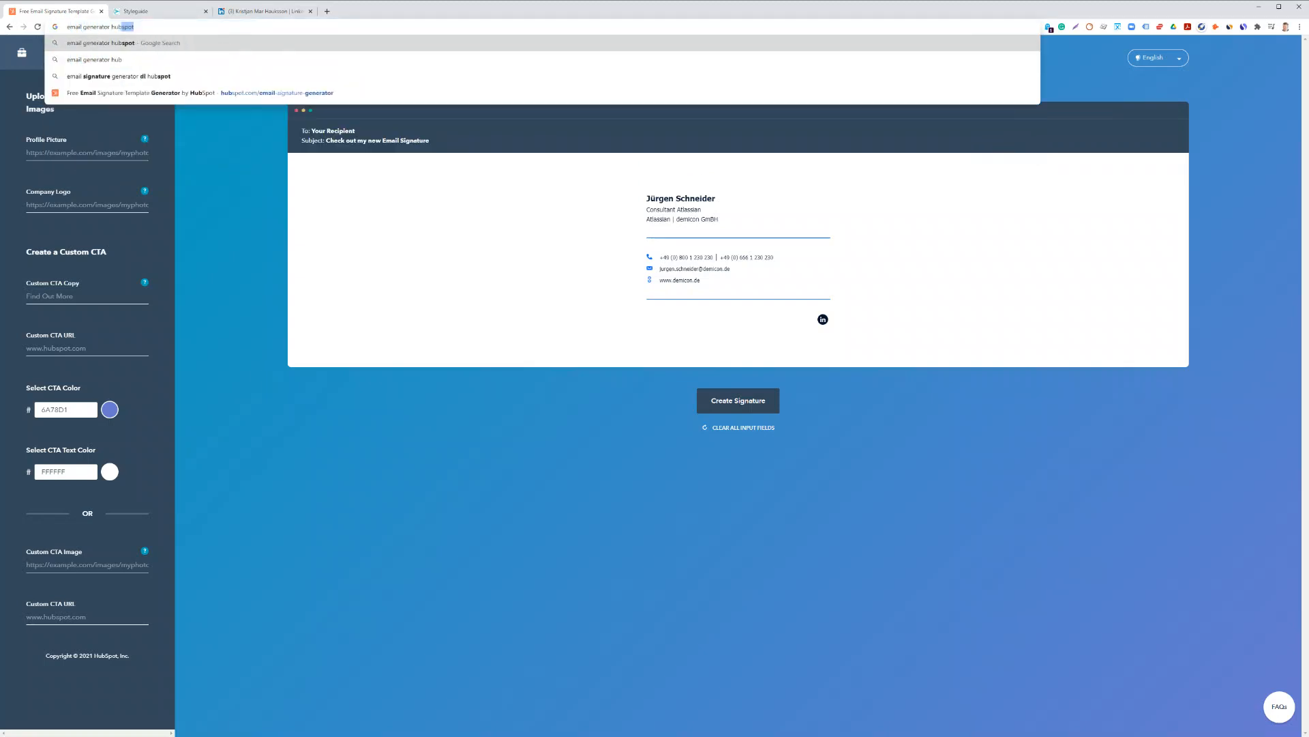
pyautogui.press('Down')
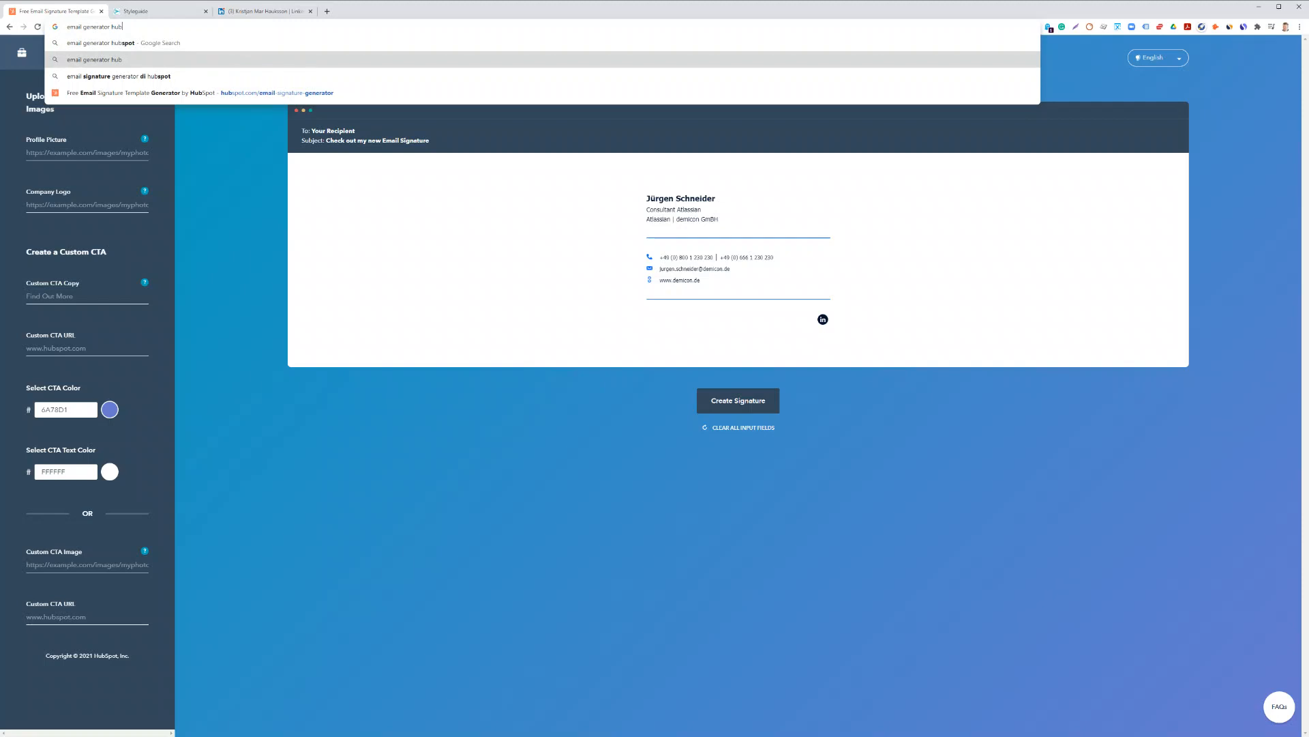
pyautogui.write('s')
pyautogui.press('Right')
pyautogui.press('Return')
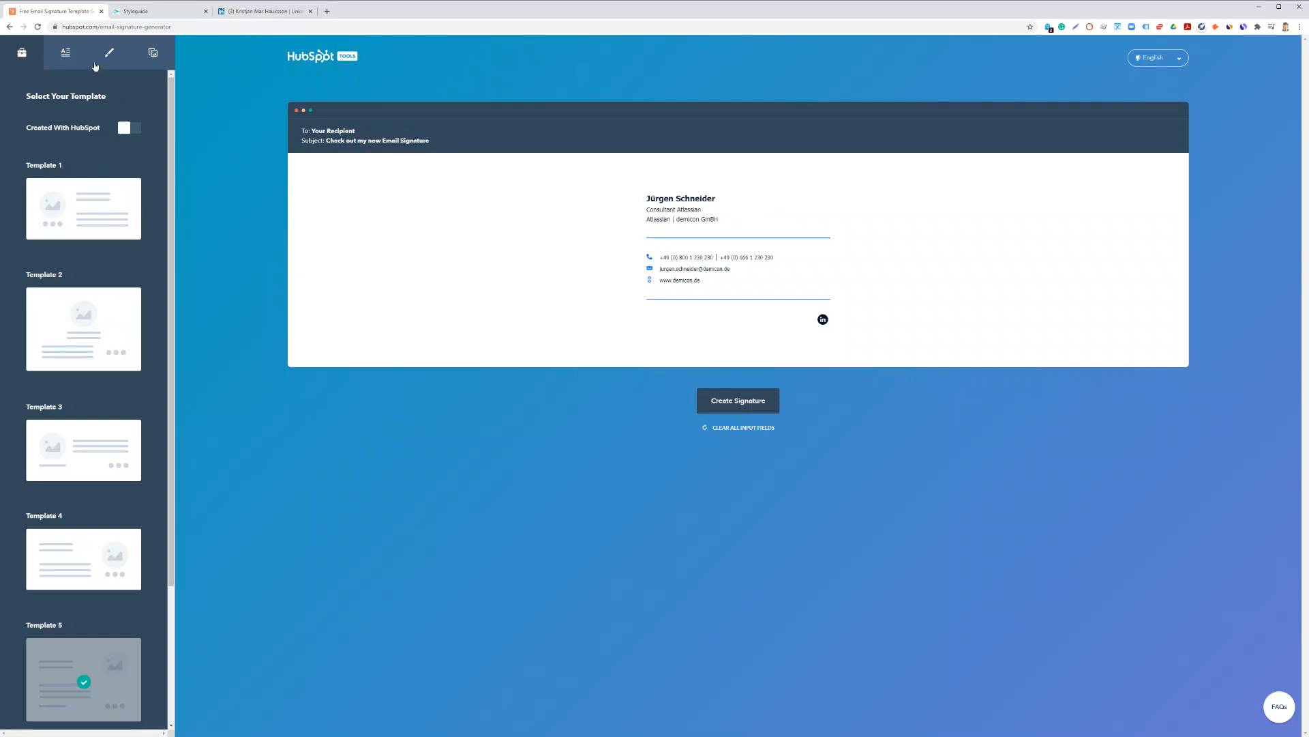
# Open the signature details section of the generator
pyautogui.click(68, 54)
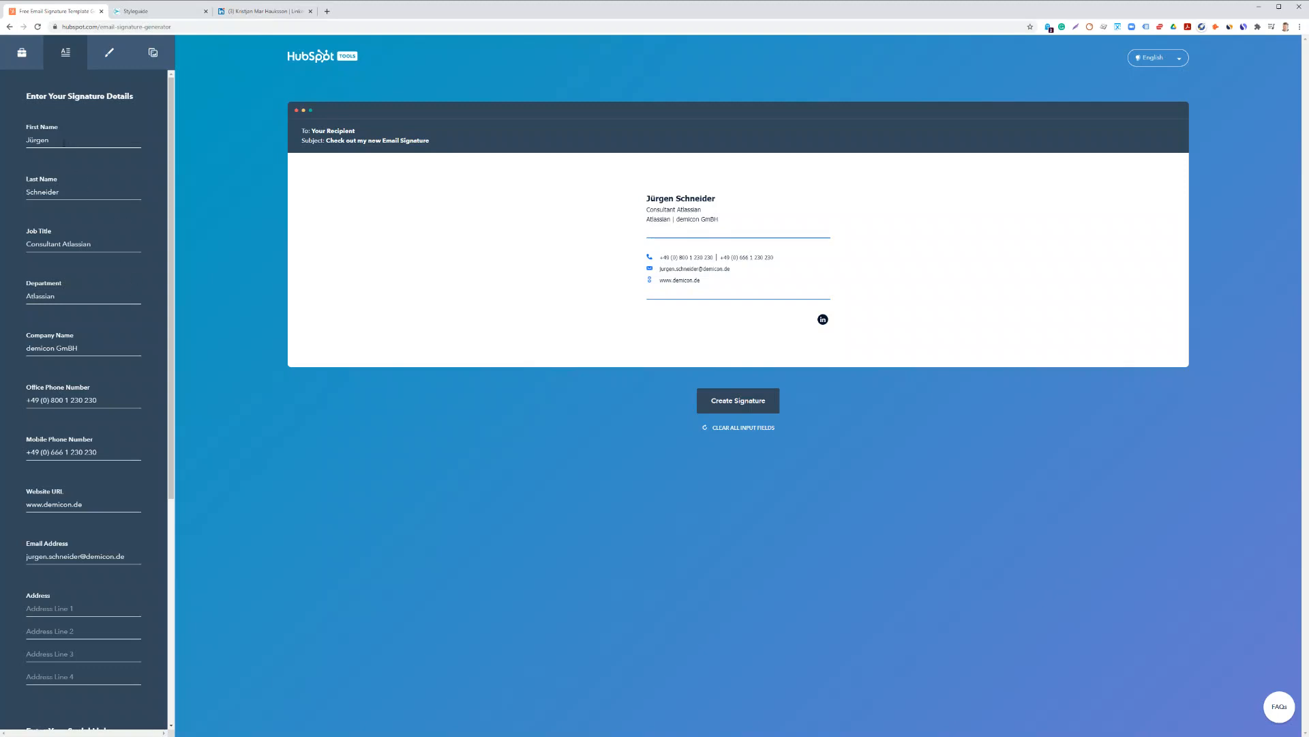
pyautogui.write('Moller')
pyautogui.hotkey('shift', 'Left')
pyautogui.hotkey('shift', 'Left')
pyautogui.press('BackSpace')
# Set the department in the signature details to "Consultant"
pyautogui.moveTo(35, 296)
pyautogui.mouseDown()
pyautogui.moveTo(55, 296)
pyautogui.moveTo(25, 299)
pyautogui.mouseUp()
pyautogui.press('BackSpace')
pyautogui.write('Consultant')
# Examine the office phone, website, email and address fields in the signature details
pyautogui.moveTo(43, 400); pyautogui.dragTo(18, 400)
pyautogui.moveTo(36, 504); pyautogui.dragTo(82, 504)
pyautogui.moveTo(39, 556); pyautogui.dragTo(115, 556)
pyautogui.scroll(-2, 91, 565)
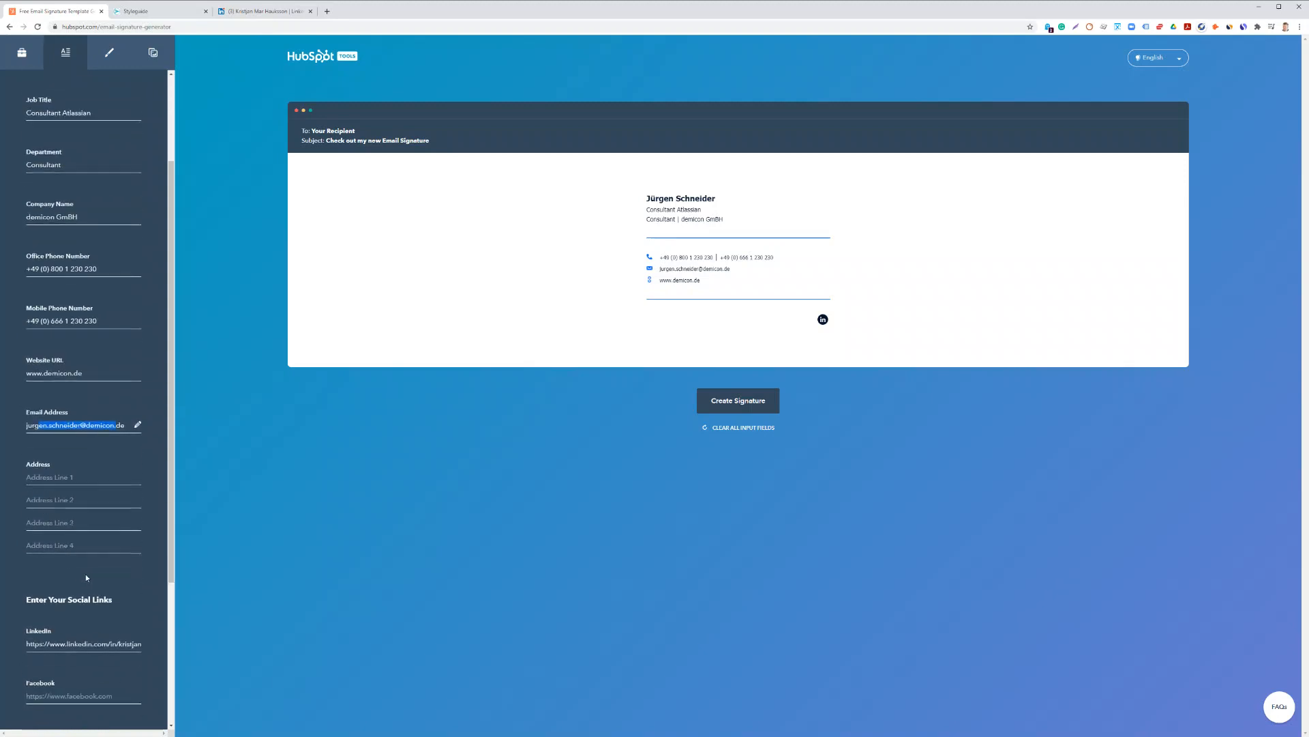
pyautogui.click(31, 478)
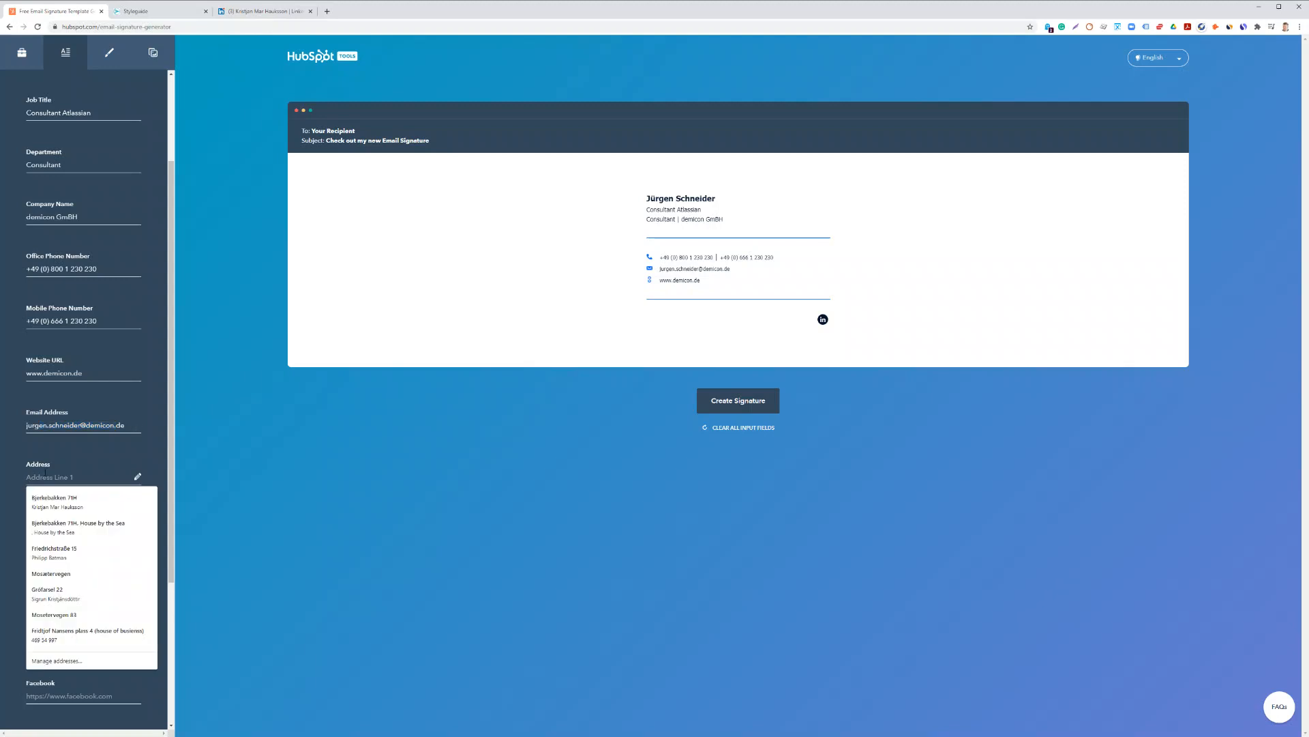
pyautogui.click(59, 451)
pyautogui.click(42, 478)
pyautogui.click(95, 451)
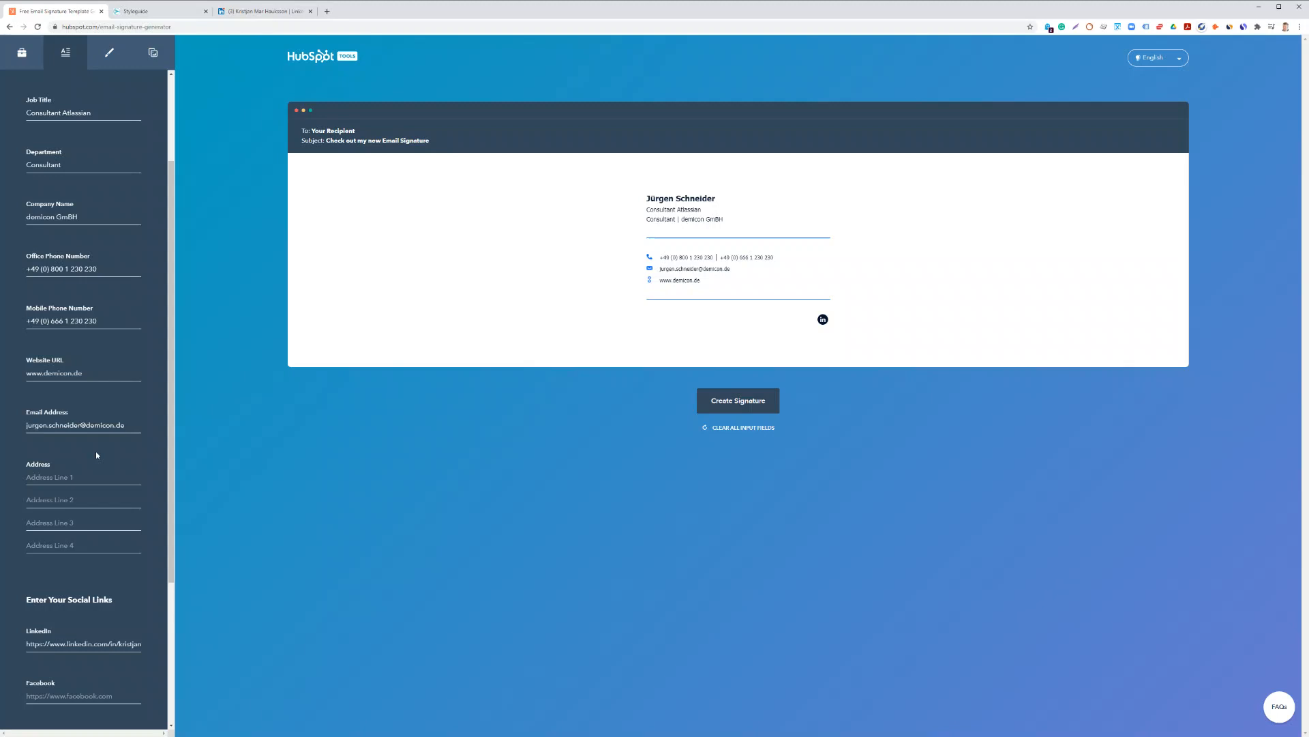
# Check the LinkedIn link under the social links, then switch to LinkedIn and select the profile URL without its query string
pyautogui.scroll(-3, 154, 537)
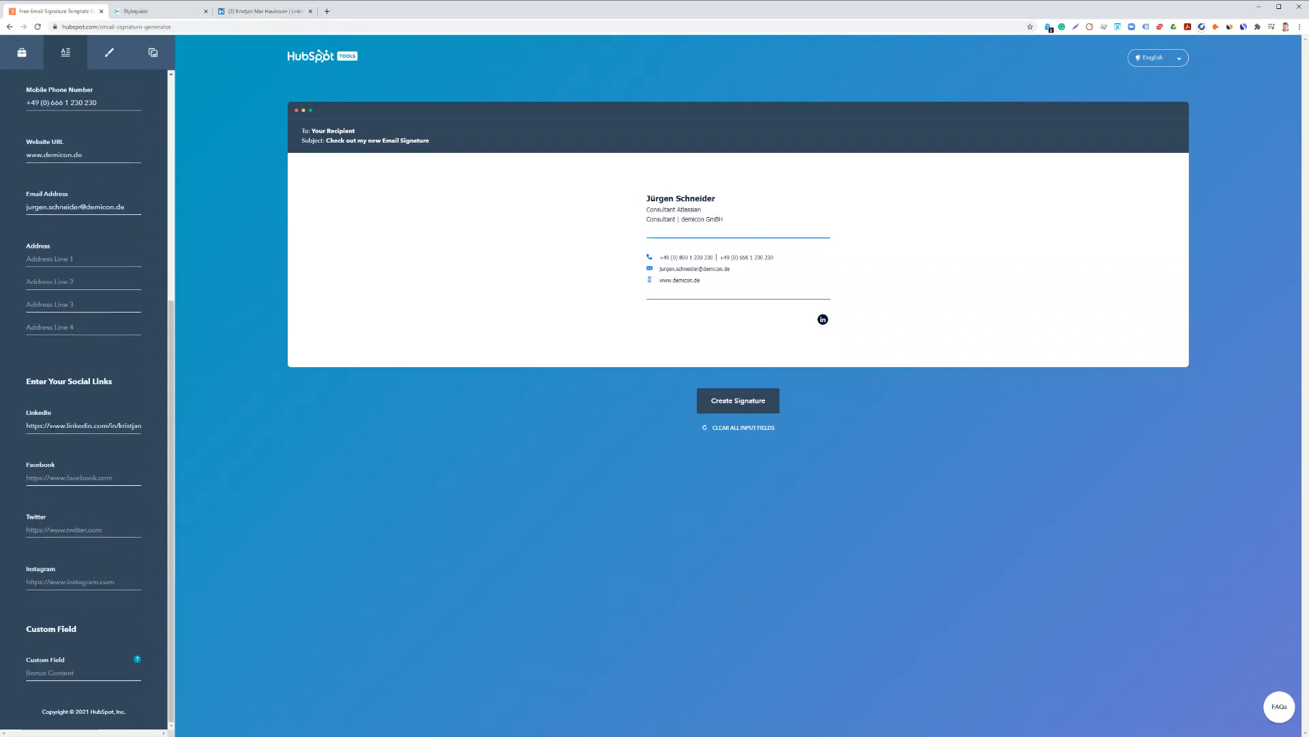
pyautogui.moveTo(27, 426); pyautogui.dragTo(143, 427)
pyautogui.click(272, 12)
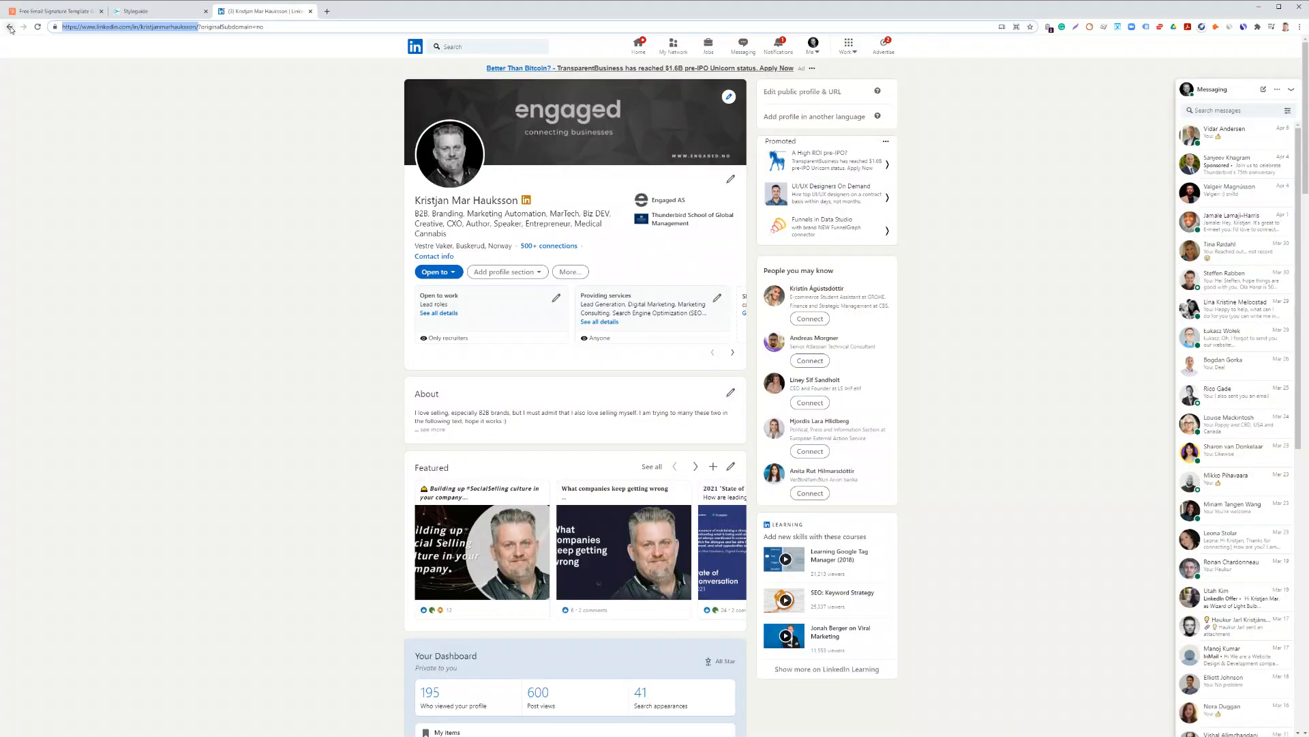
pyautogui.click(174, 27)
pyautogui.moveTo(199, 27); pyautogui.dragTo(62, 28)
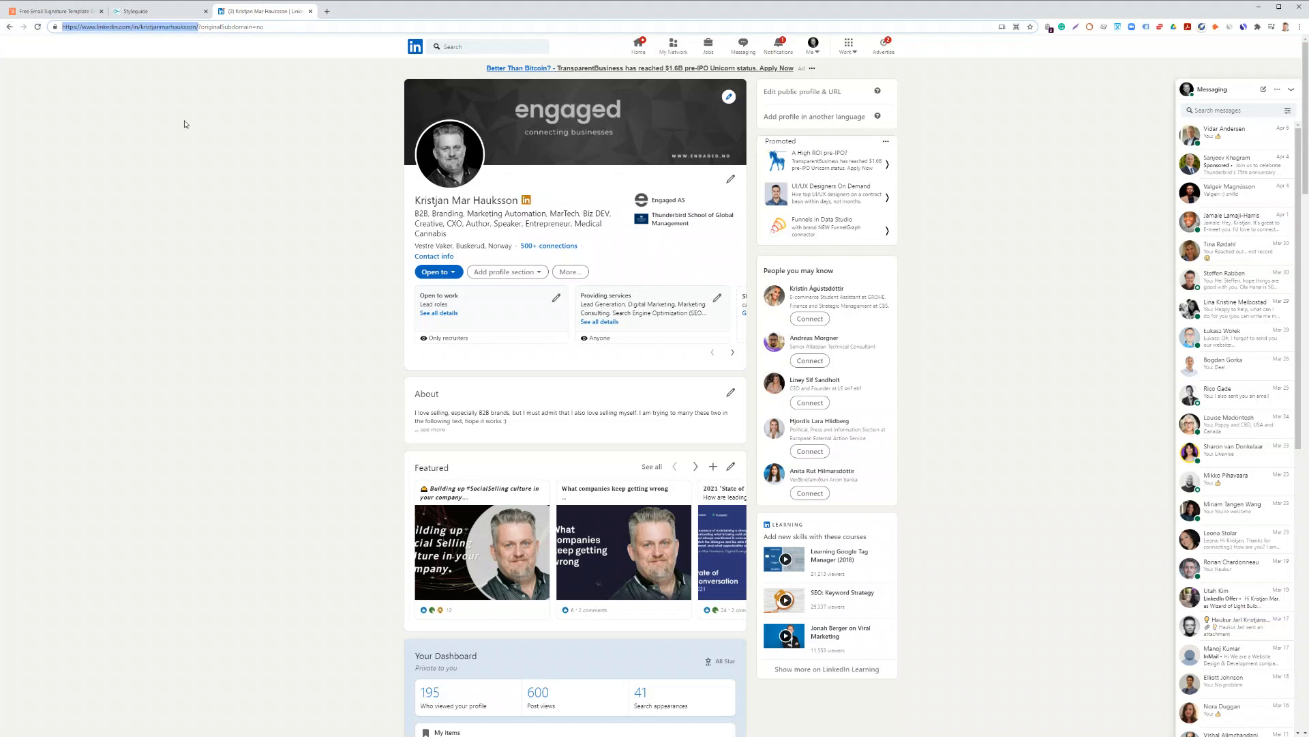
# Reopen the own LinkedIn profile from the home feed, select its clean URL, and return to the signature generator
pyautogui.click(453, 143)
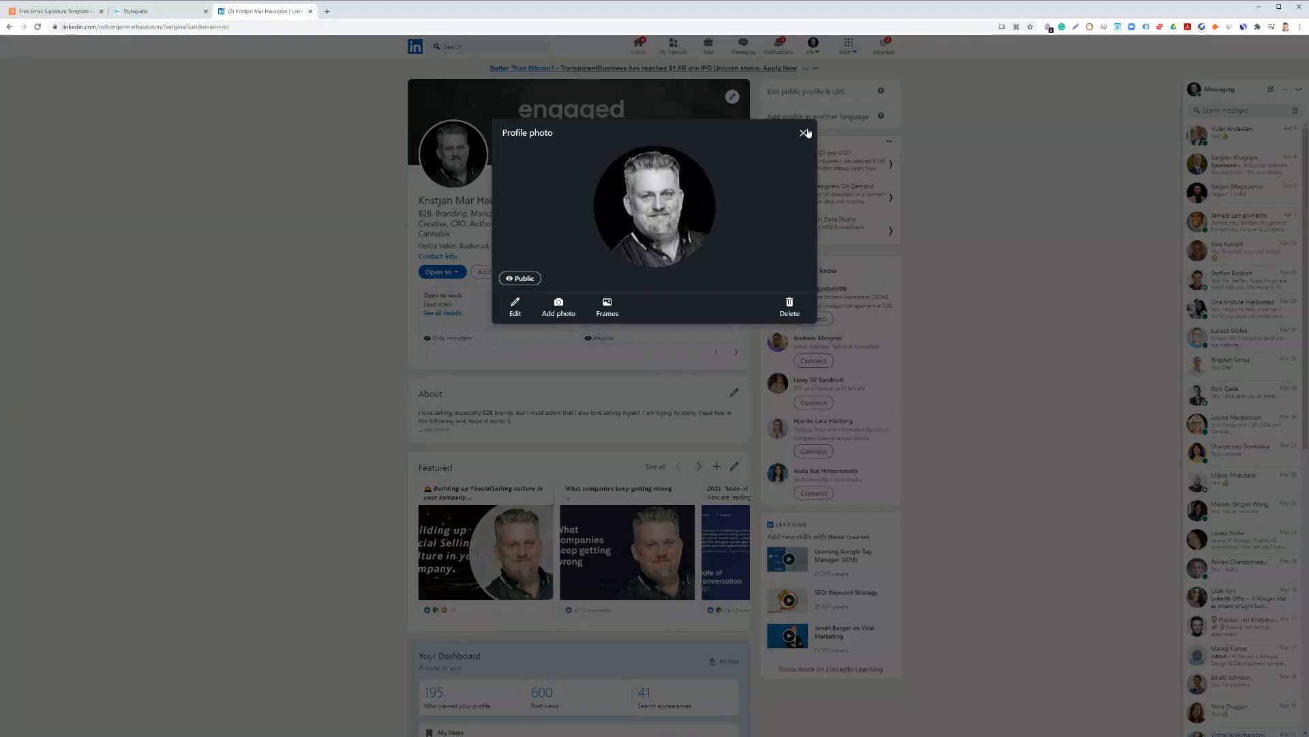
pyautogui.click(804, 133)
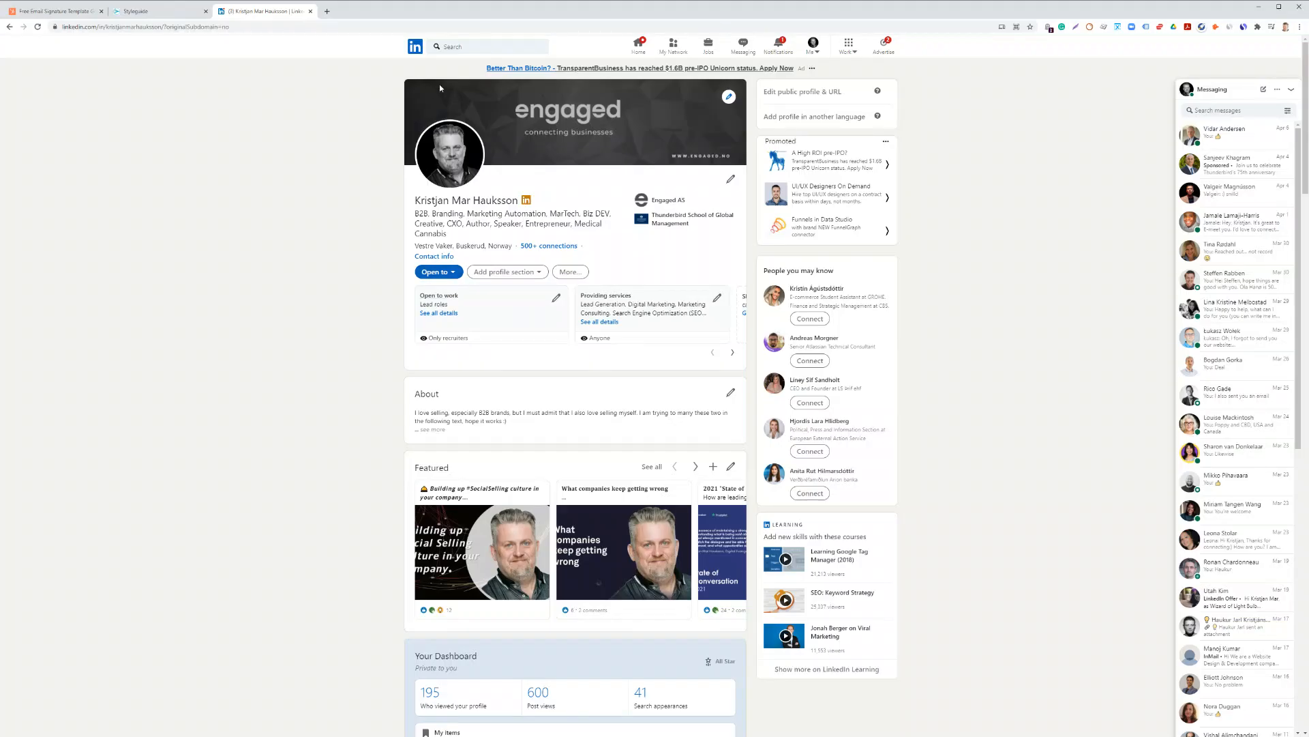
pyautogui.click(416, 49)
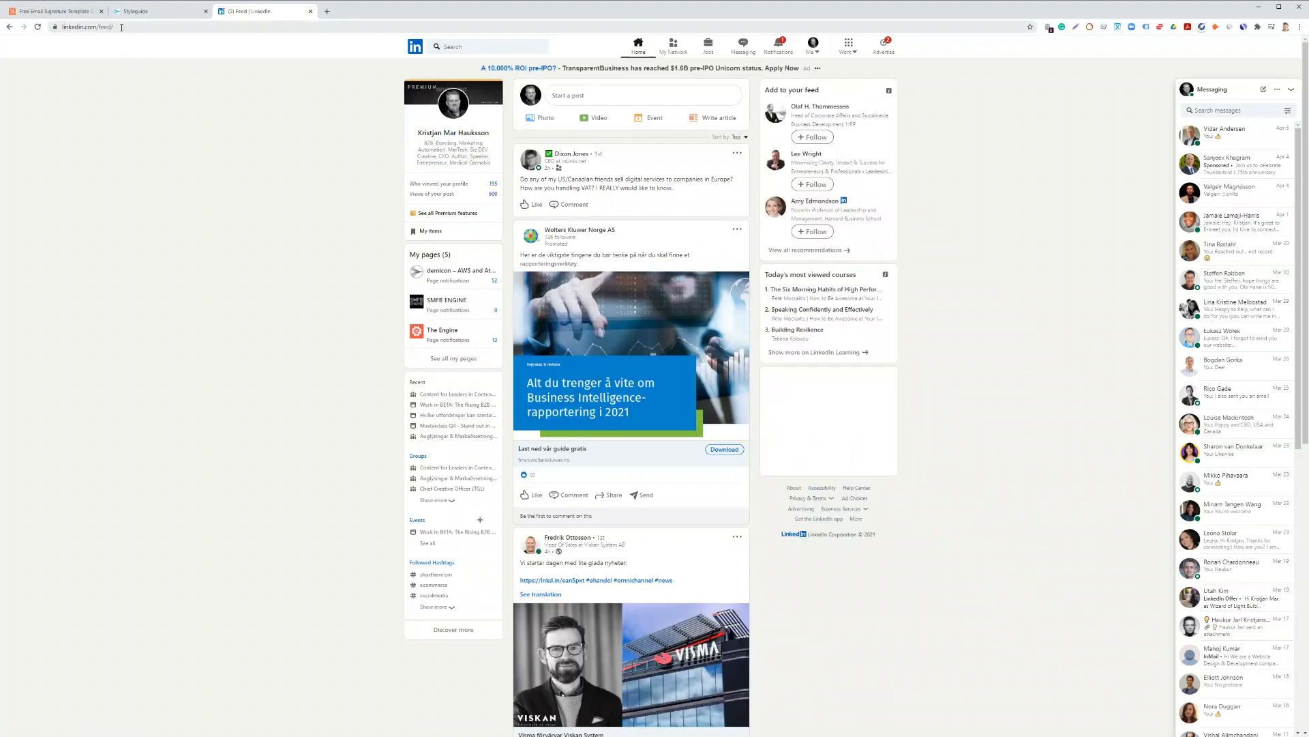
pyautogui.click(455, 102)
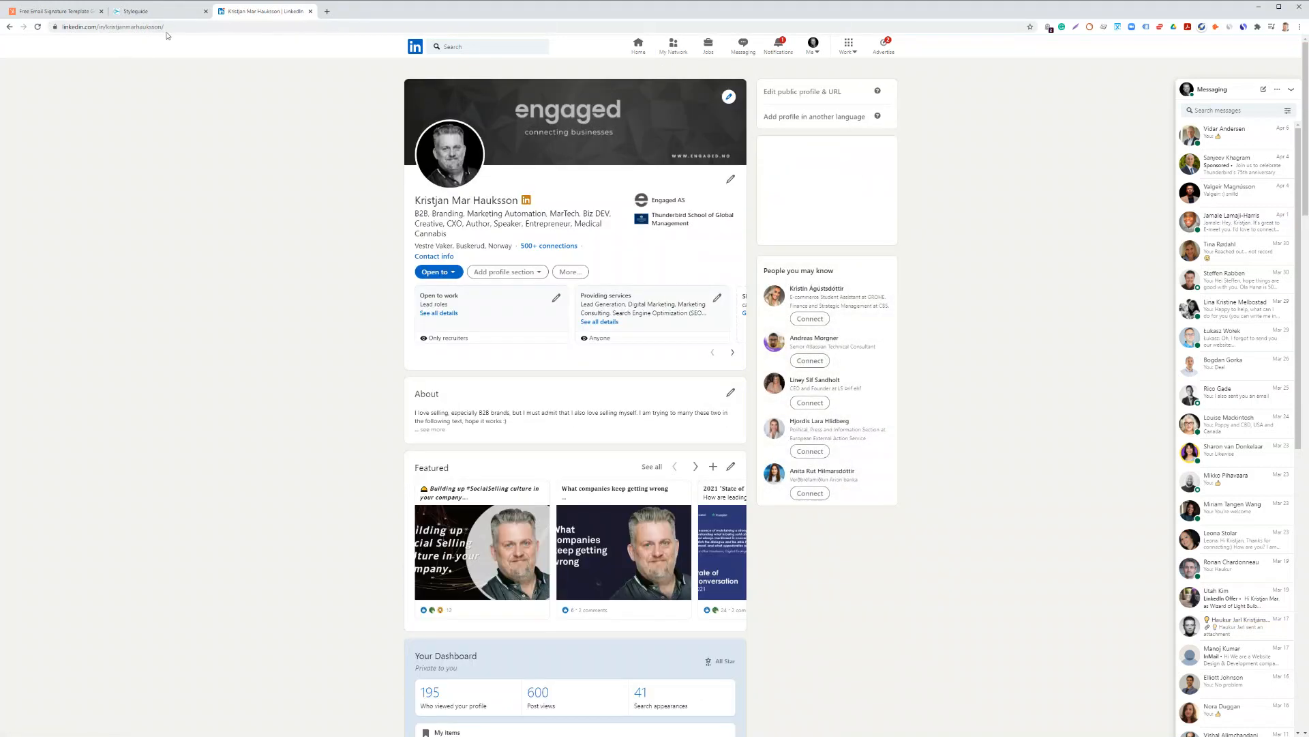
pyautogui.moveTo(164, 26); pyautogui.dragTo(63, 27)
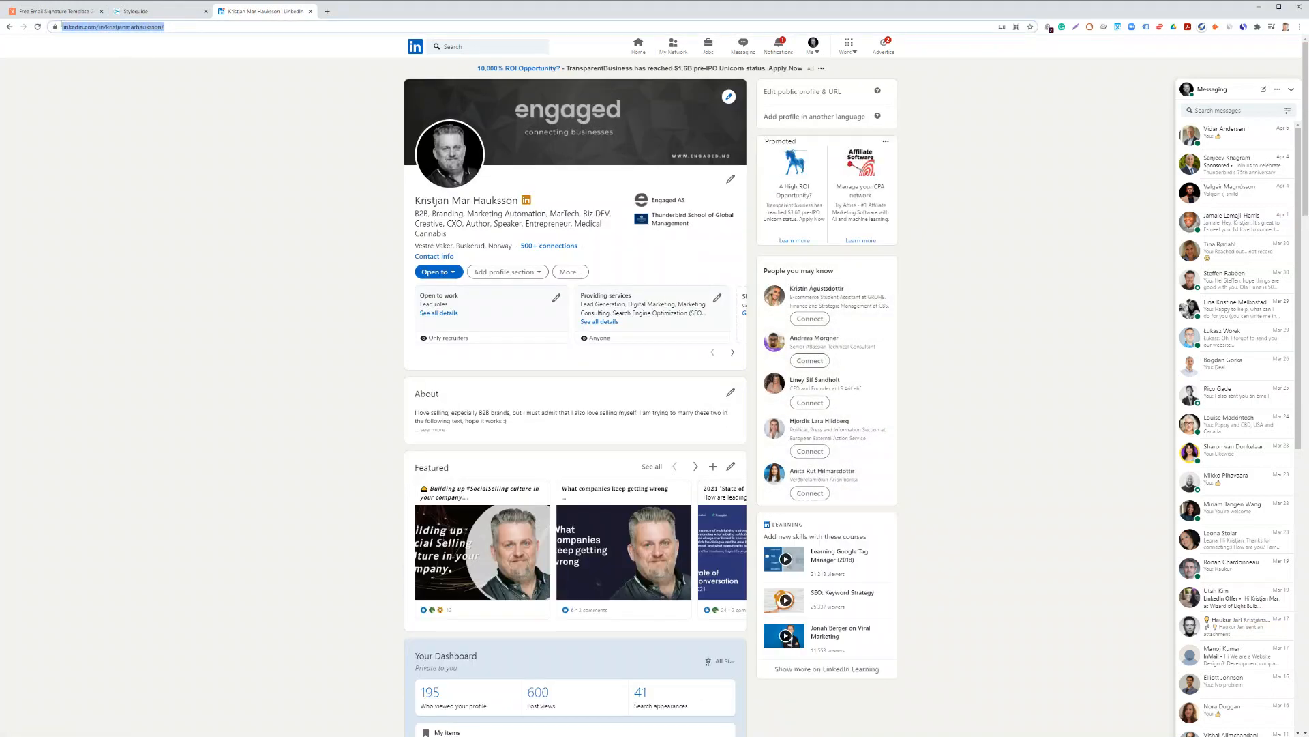
pyautogui.click(54, 11)
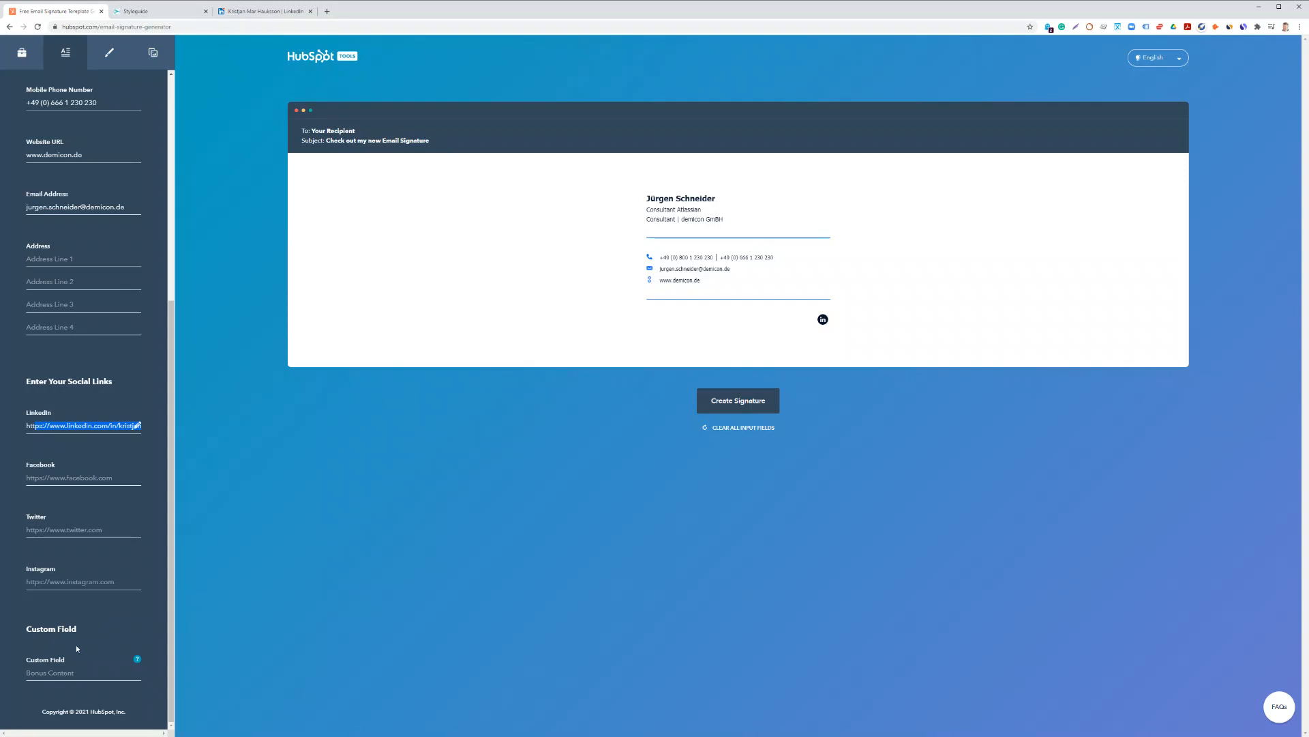
# Try a certification text beginning with "Agile" in the signature's custom field, and clear the field again
pyautogui.click(45, 673)
pyautogui.write('Agile')
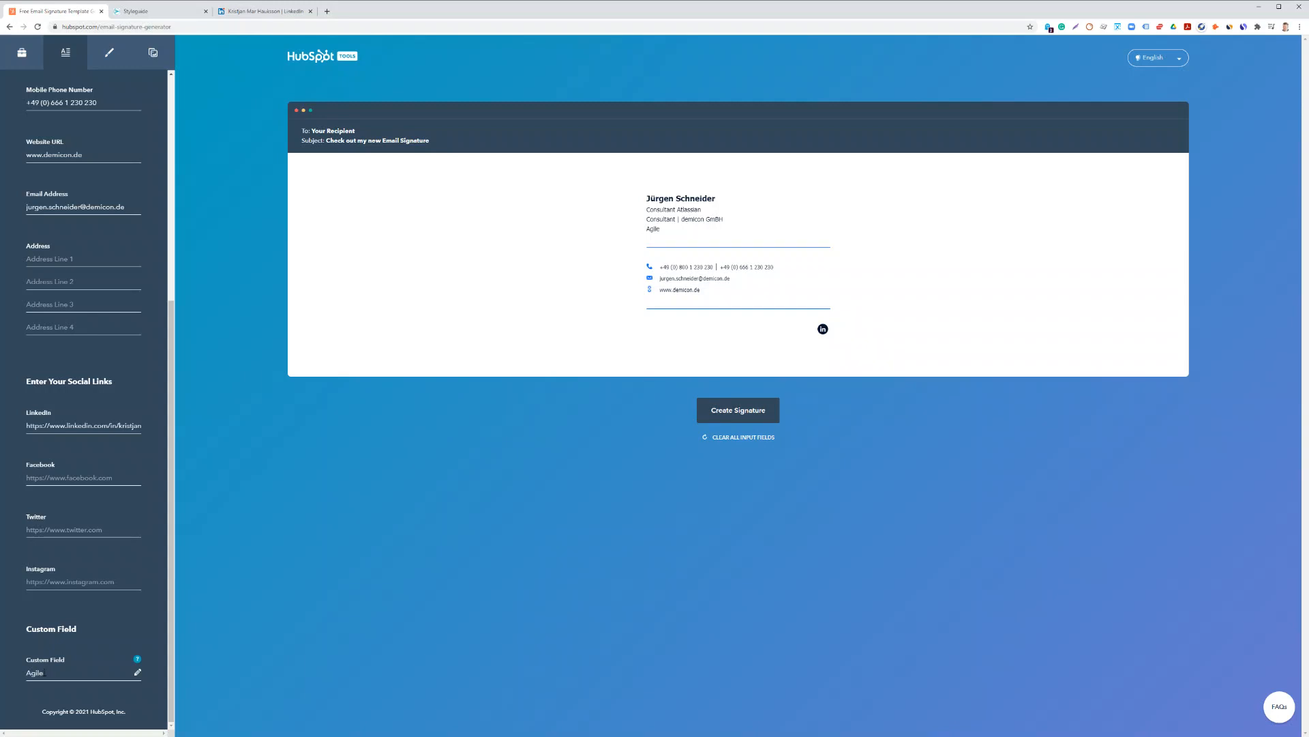
pyautogui.write(' Cer')
pyautogui.press('BackSpace')
pyautogui.press('BackSpace')
pyautogui.press('BackSpace')
pyautogui.write('fied, ISO200')
pyautogui.hotkey('ctrl', 'a')
pyautogui.press('BackSpace')
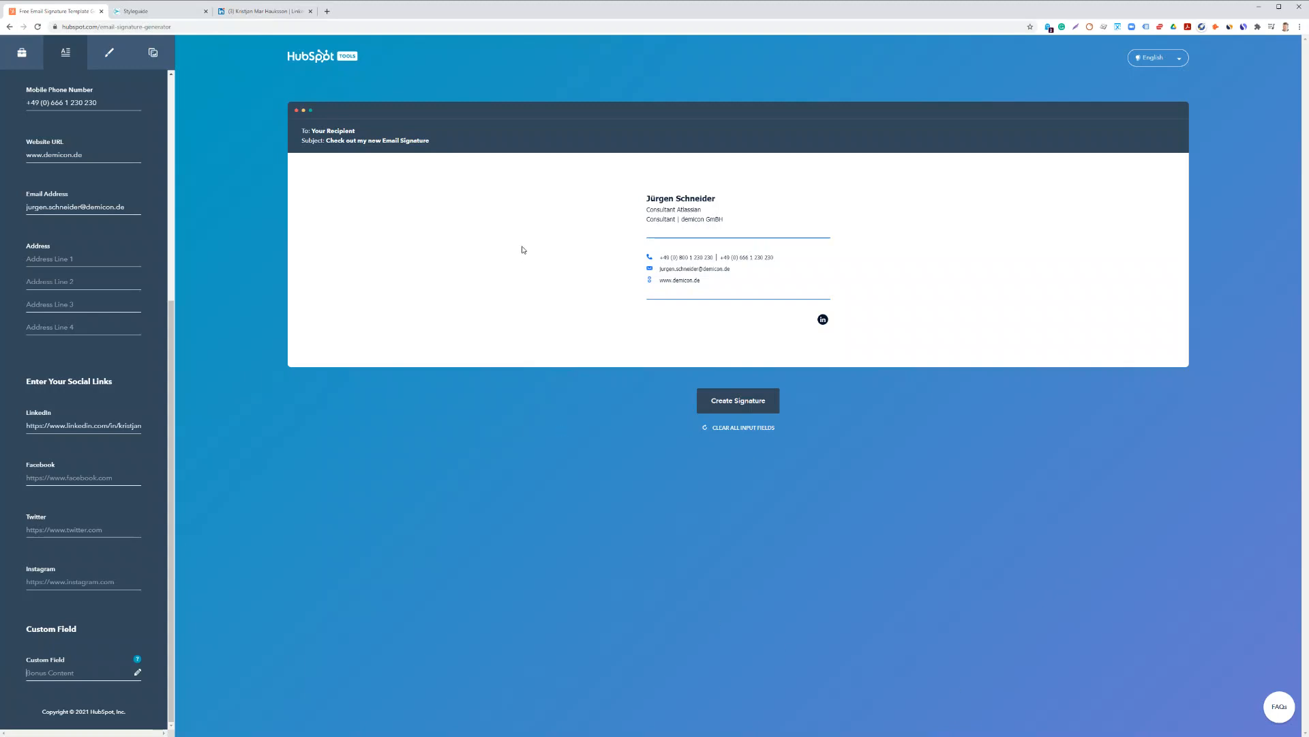
# Open the signature styling section and compare its colors with the primary colors in the company style guide
pyautogui.click(103, 58)
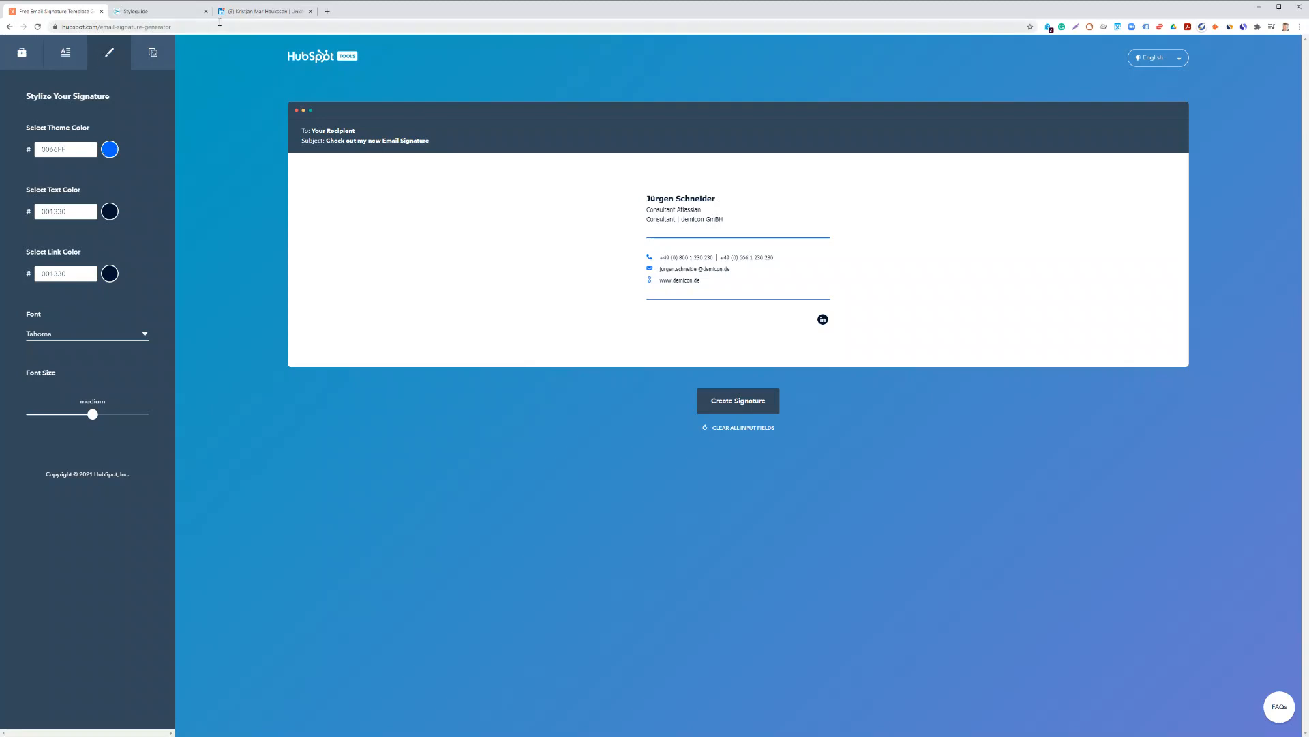
pyautogui.click(166, 15)
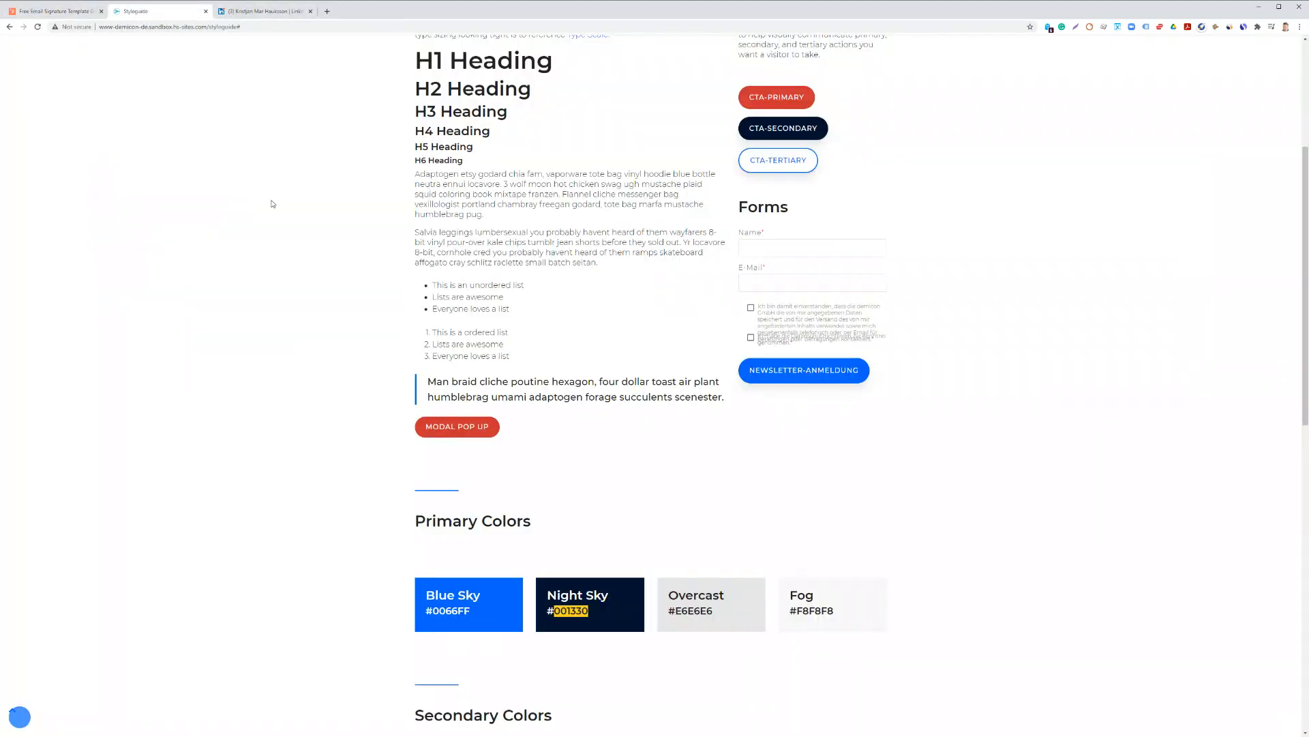
pyautogui.scroll(6, 471, 259)
pyautogui.scroll(-7, 478, 265)
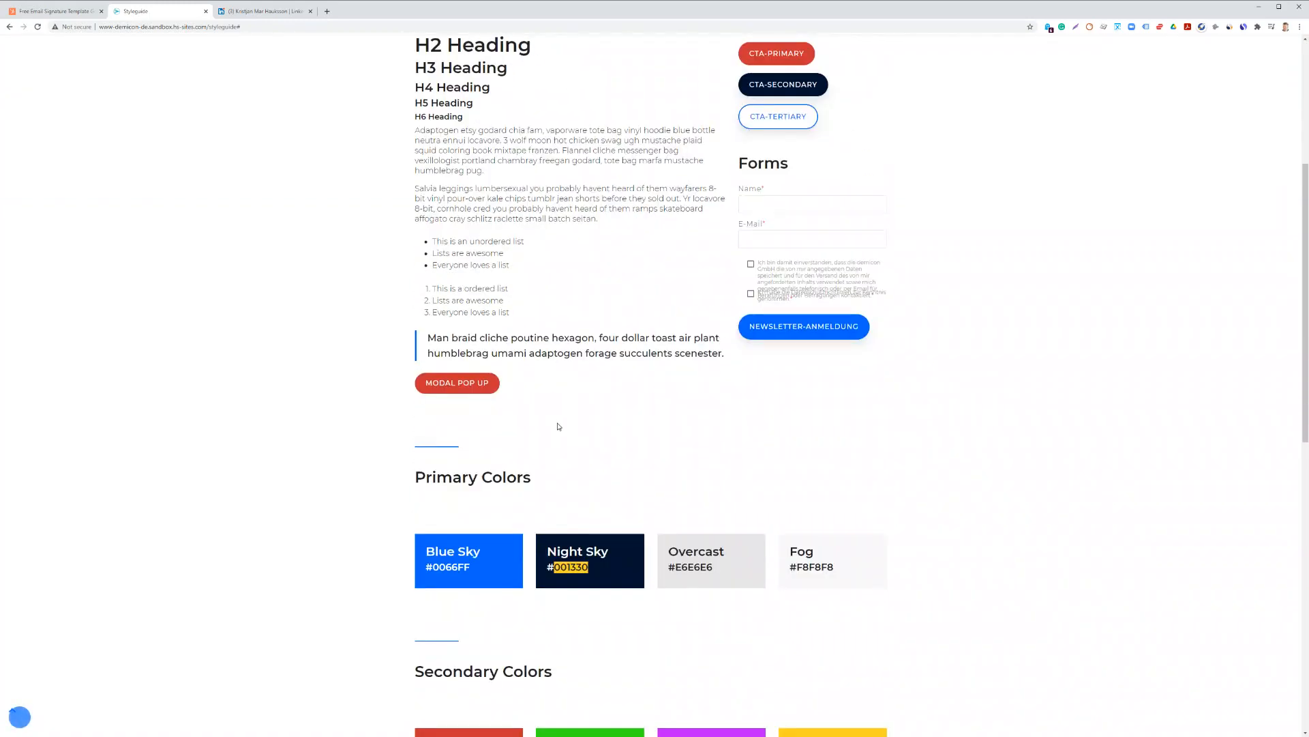
pyautogui.click(447, 609)
pyautogui.click(51, 13)
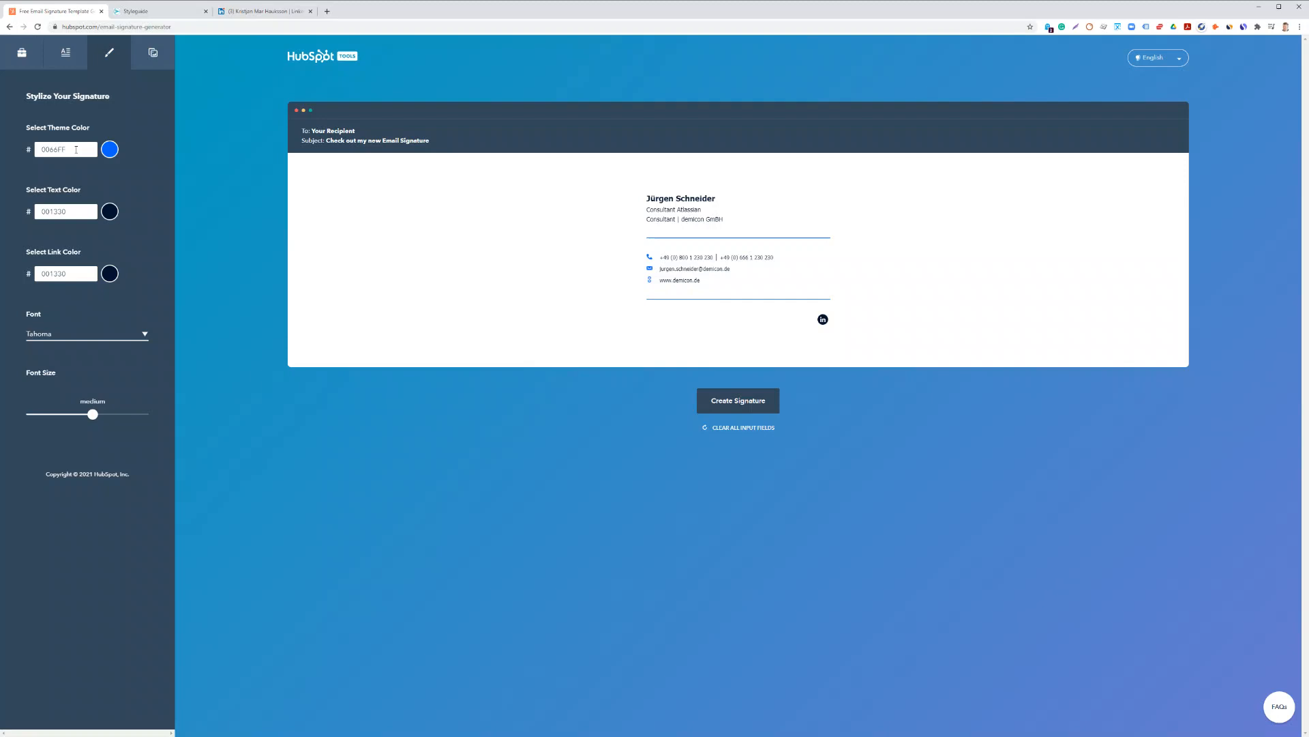
# Try the text color 001330 as the theme color and undo the change
pyautogui.doubleClick(76, 150)
pyautogui.click(77, 212)
pyautogui.moveTo(77, 211); pyautogui.dragTo(15, 210)
pyautogui.hotkey('ctrl', 'c')
pyautogui.doubleClick(53, 149)
pyautogui.hotkey('ctrl', 'v')
pyautogui.hotkey('ctrl', 'z')
# Select Tahoma as the signature font and create the signature
pyautogui.click(39, 334)
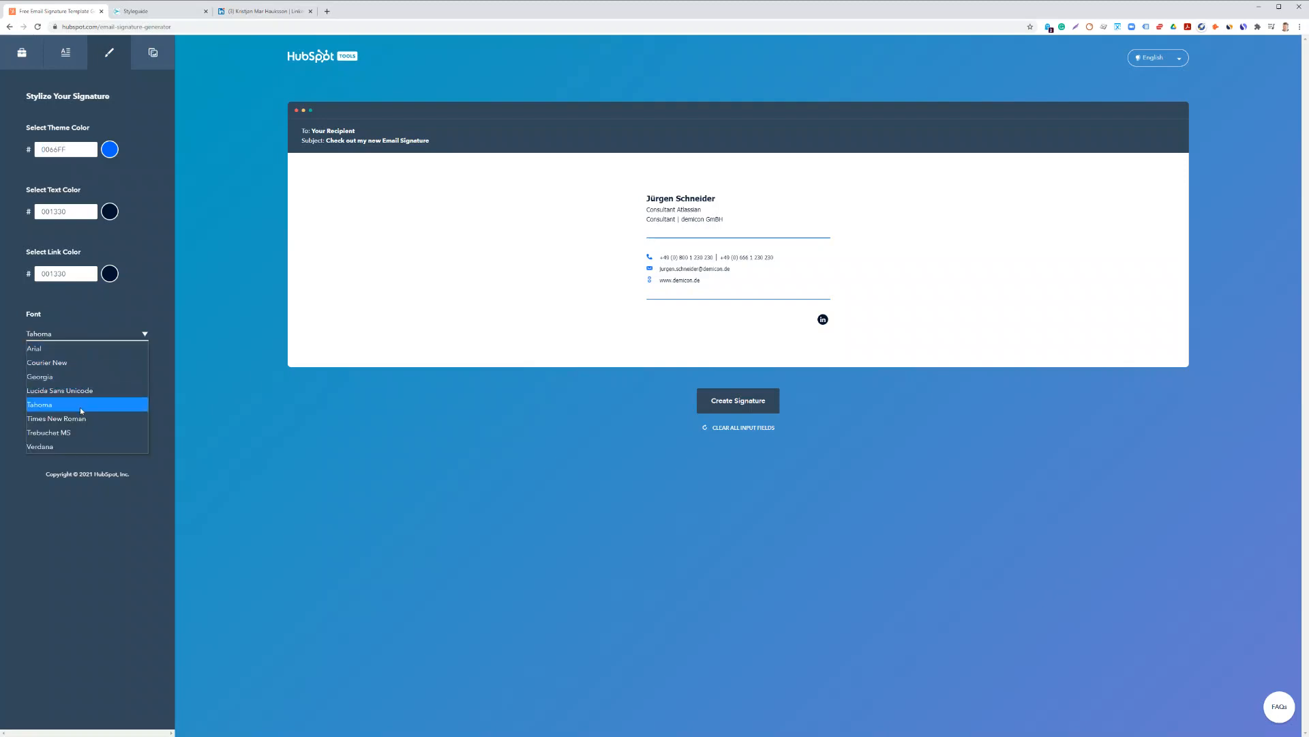
pyautogui.click(45, 410)
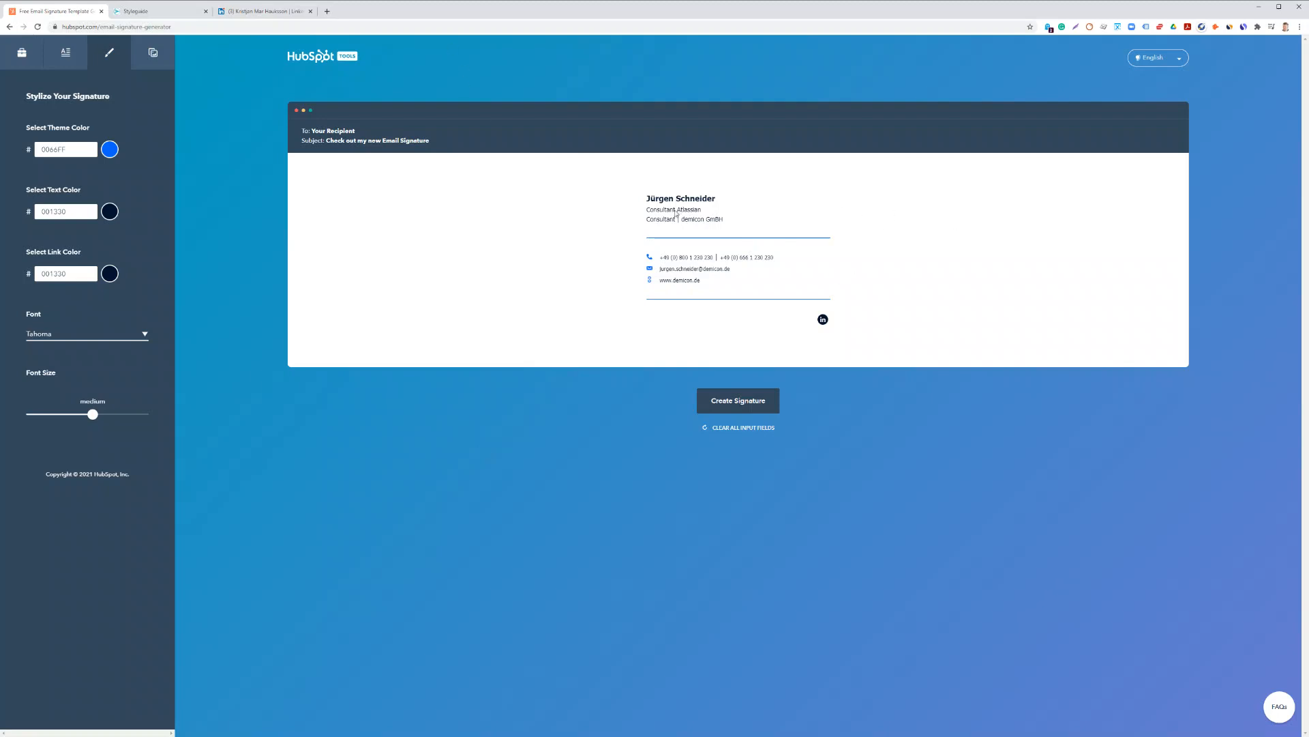
pyautogui.click(738, 404)
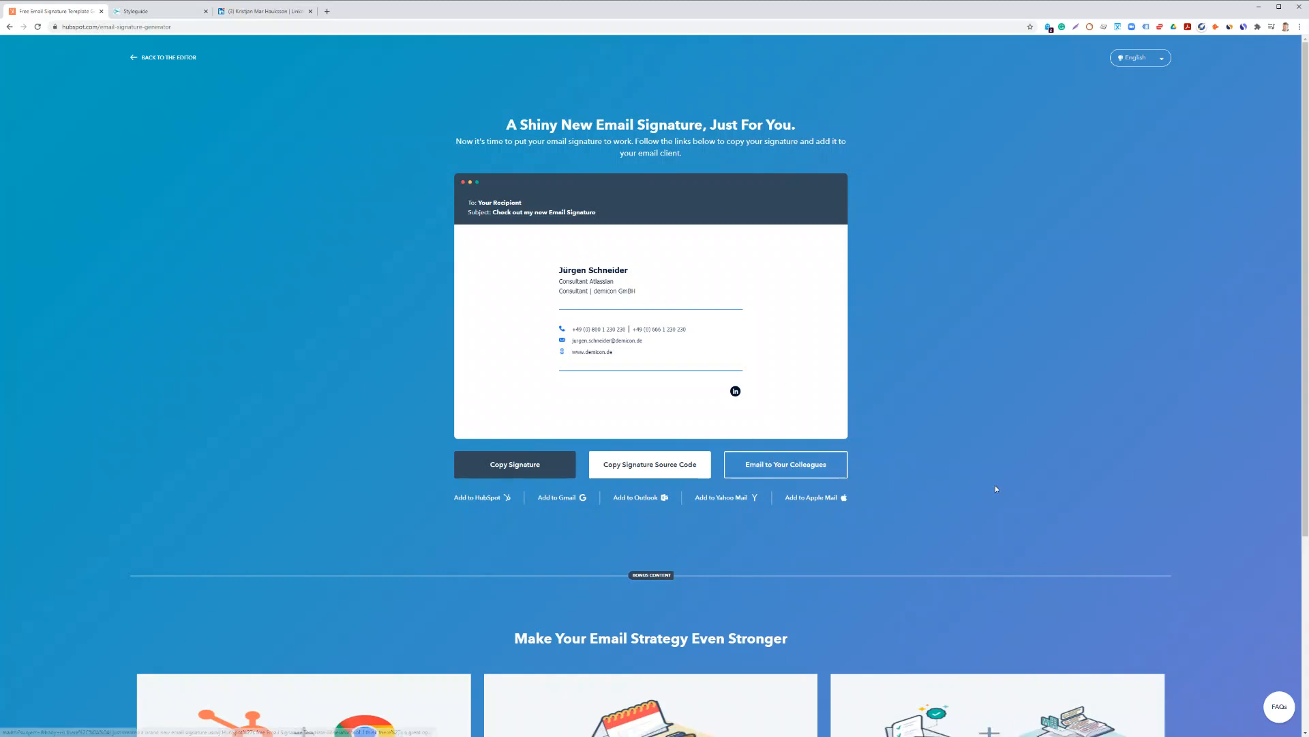
# Read the instructions for adding the finished signature to HubSpot, Gmail and Outlook
pyautogui.scroll(-1, 316, 470)
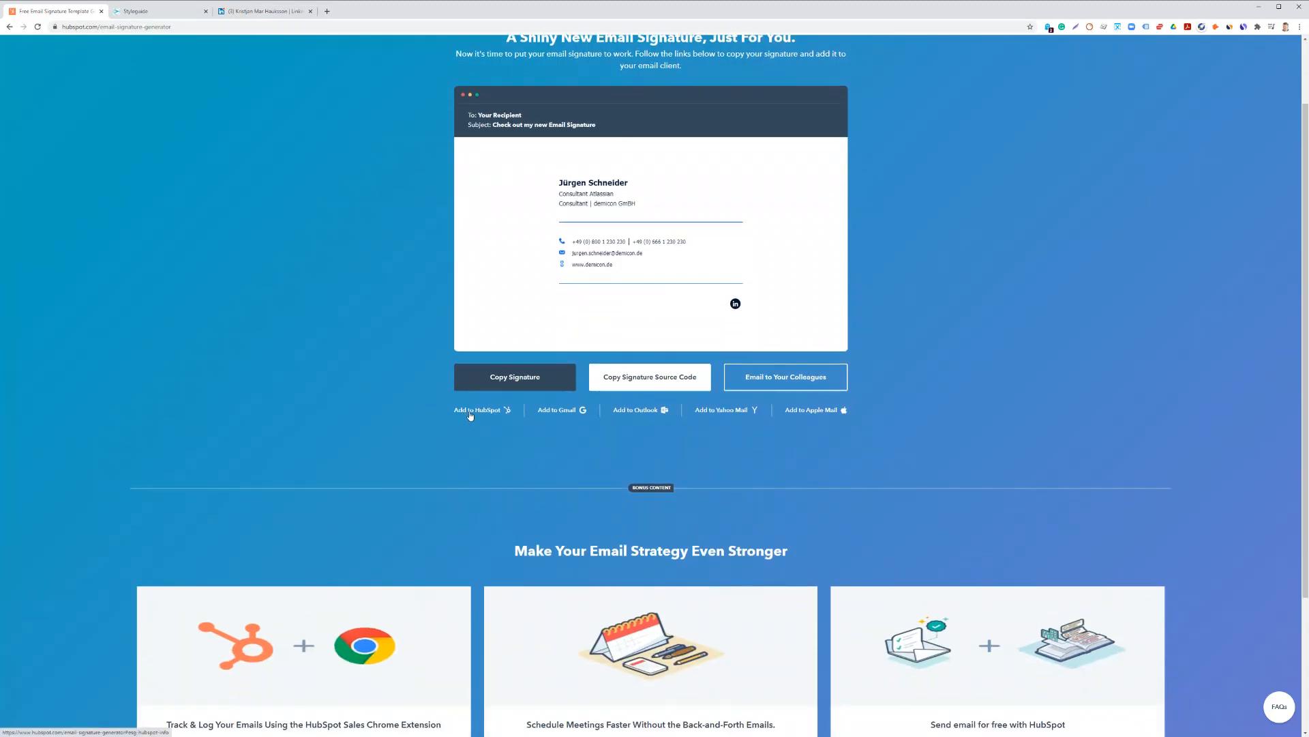
pyautogui.click(470, 412)
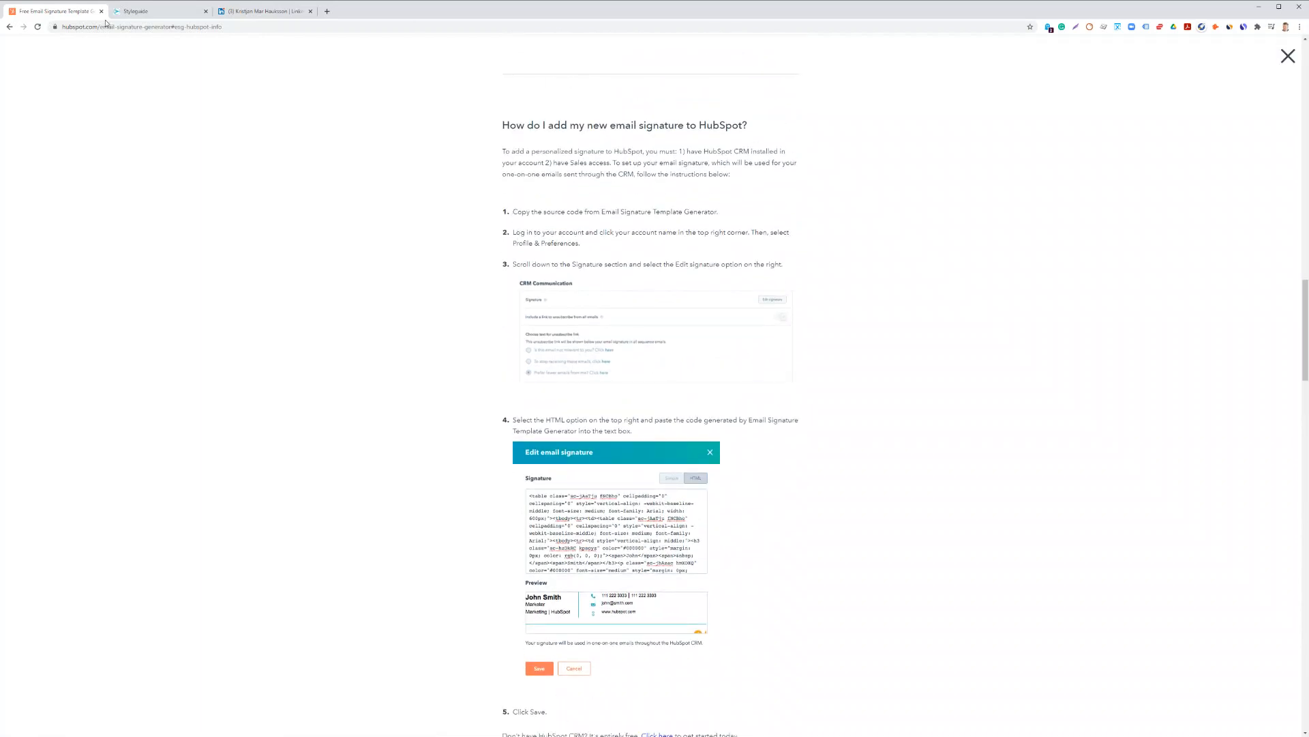
pyautogui.click(1288, 56)
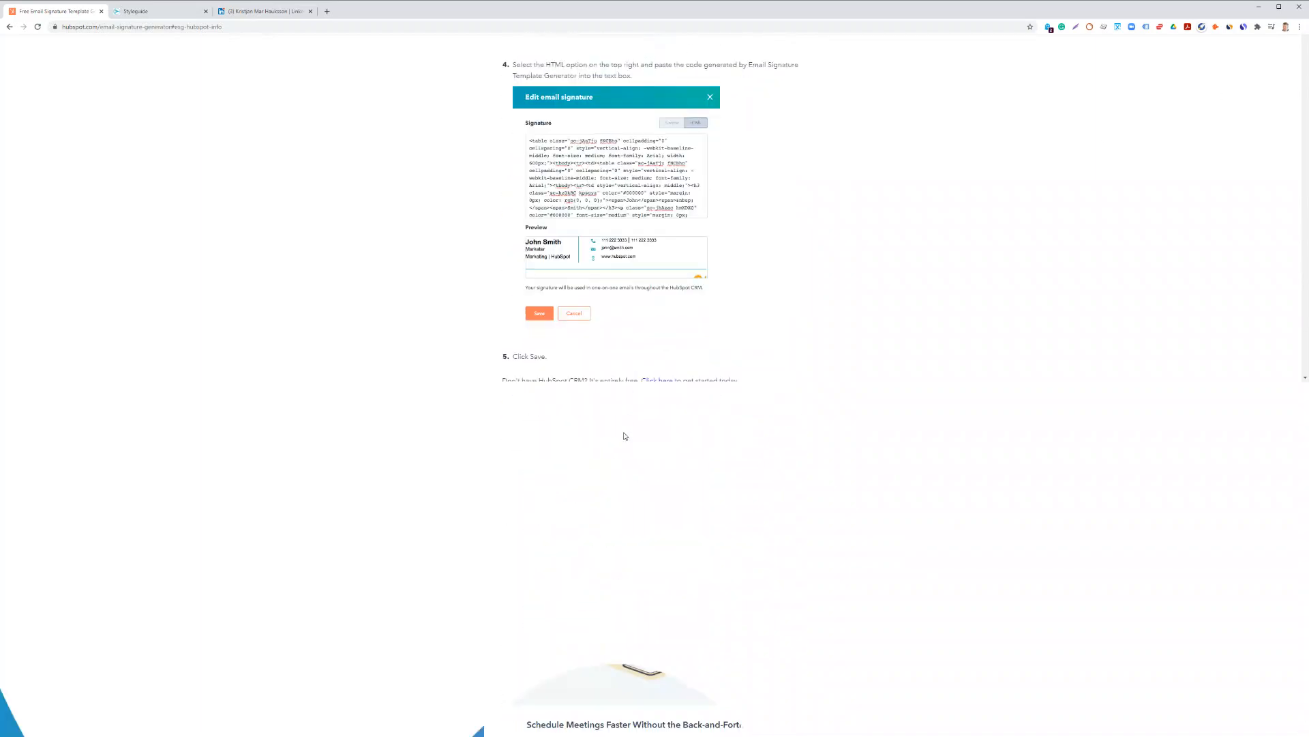
pyautogui.click(565, 413)
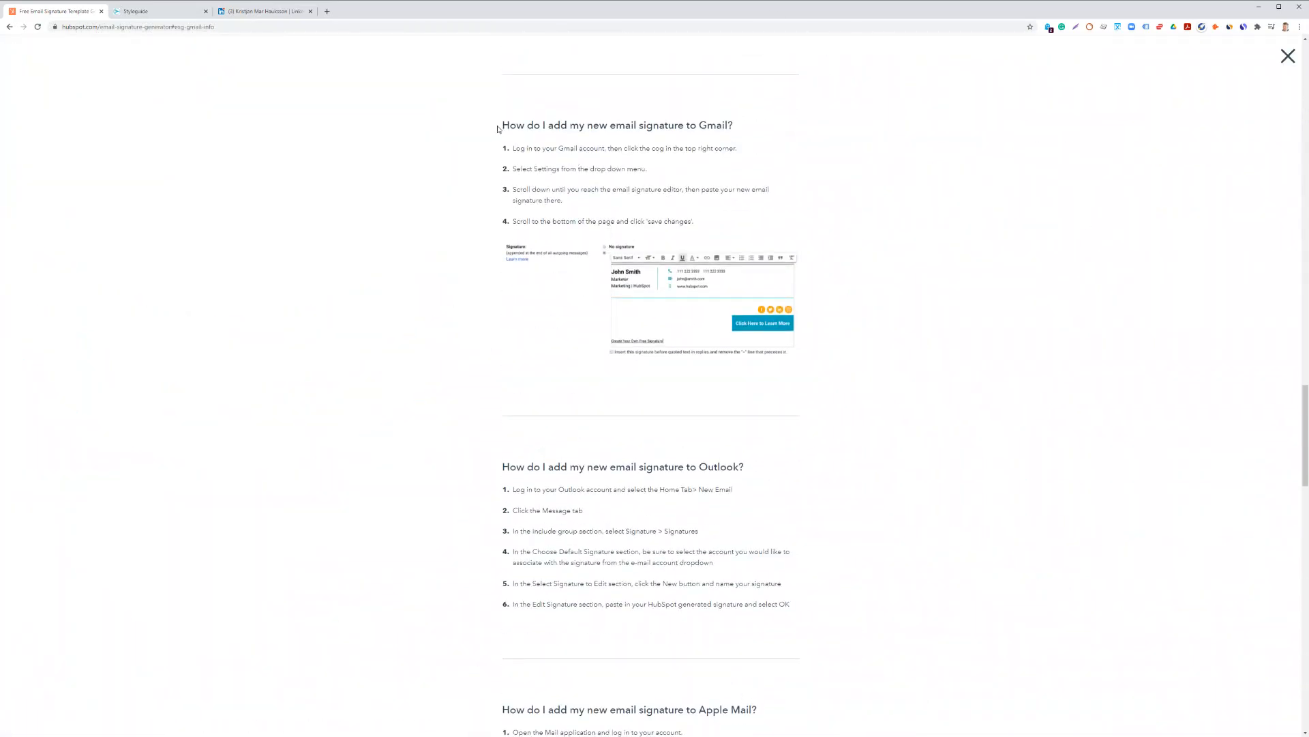
pyautogui.click(1286, 57)
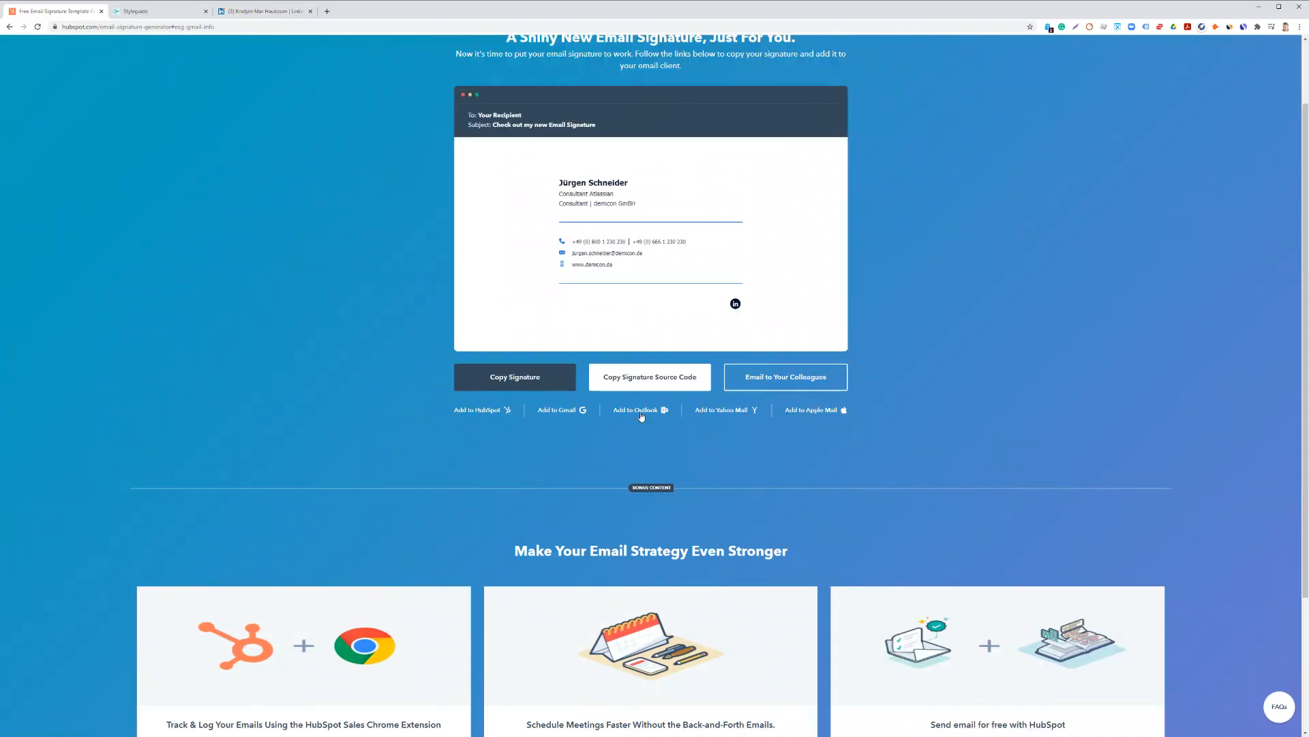
pyautogui.click(639, 412)
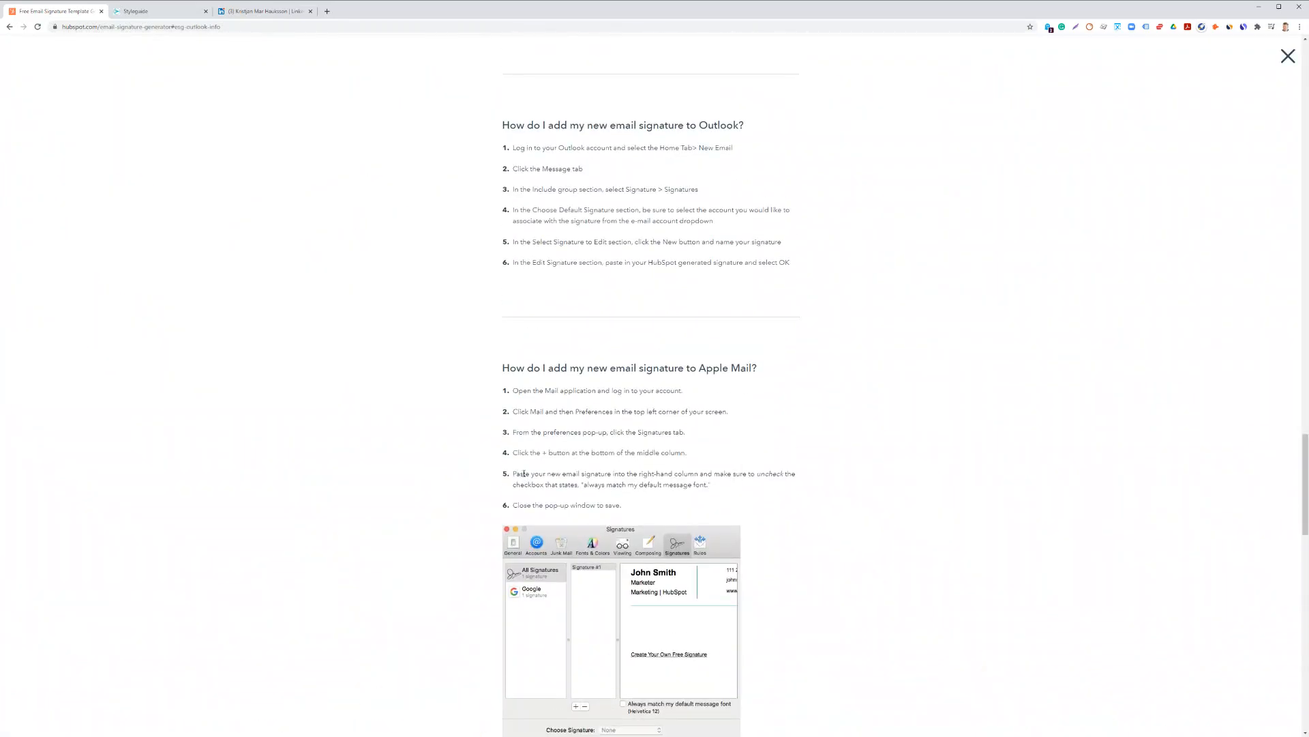
pyautogui.click(1288, 57)
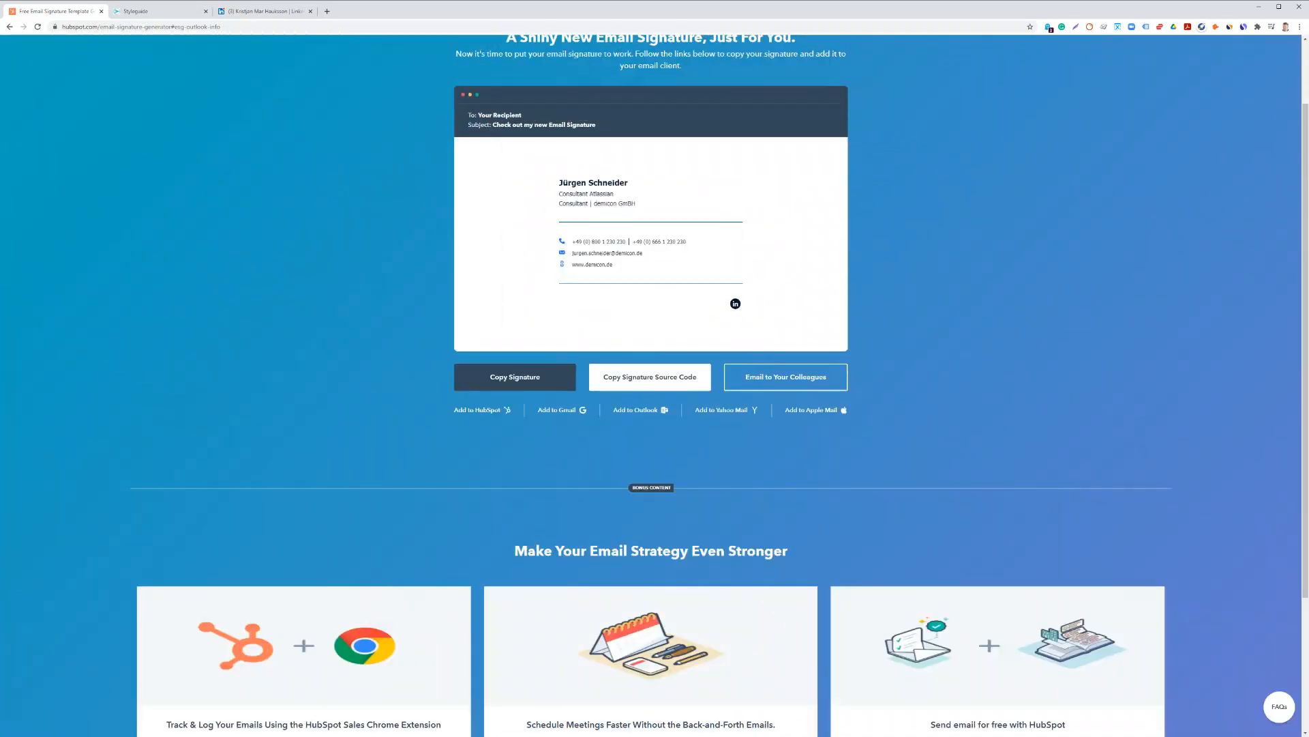
# Return to the signature editor and review its template, details, styling and custom image sections
pyautogui.scroll(2, 307, 218)
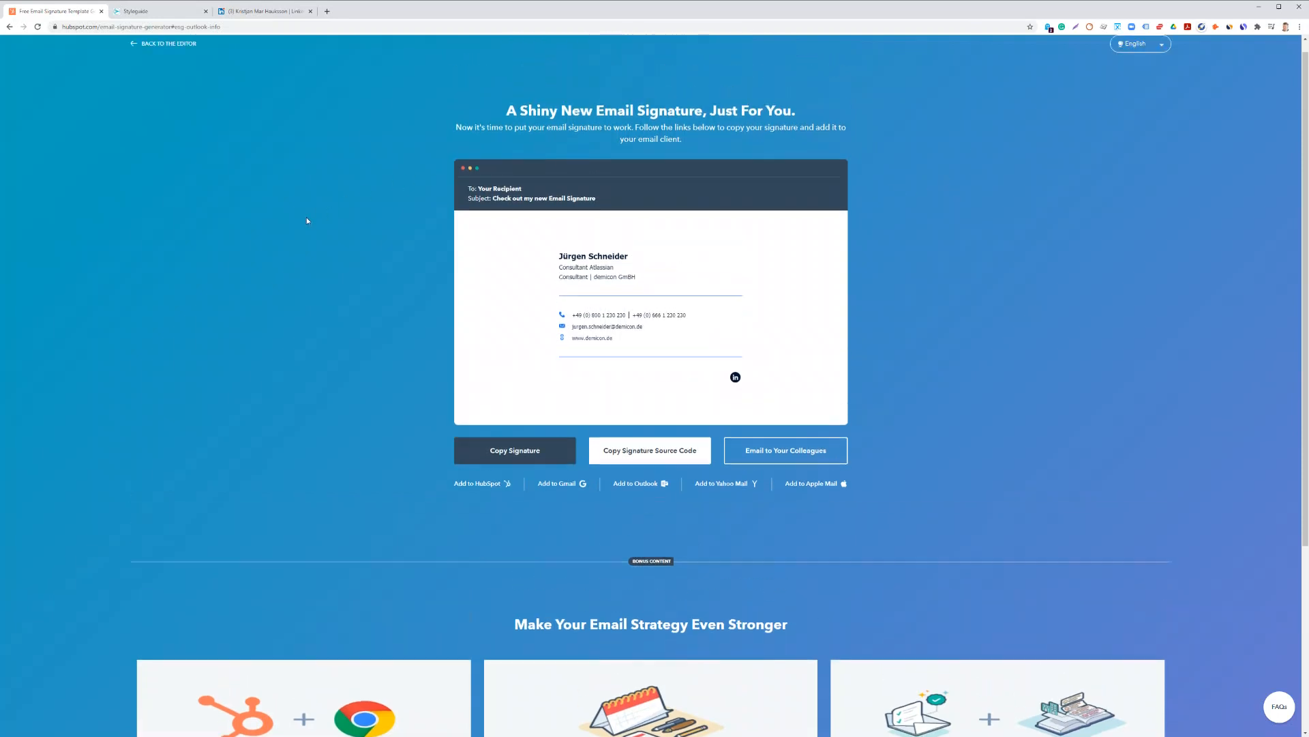
pyautogui.click(181, 59)
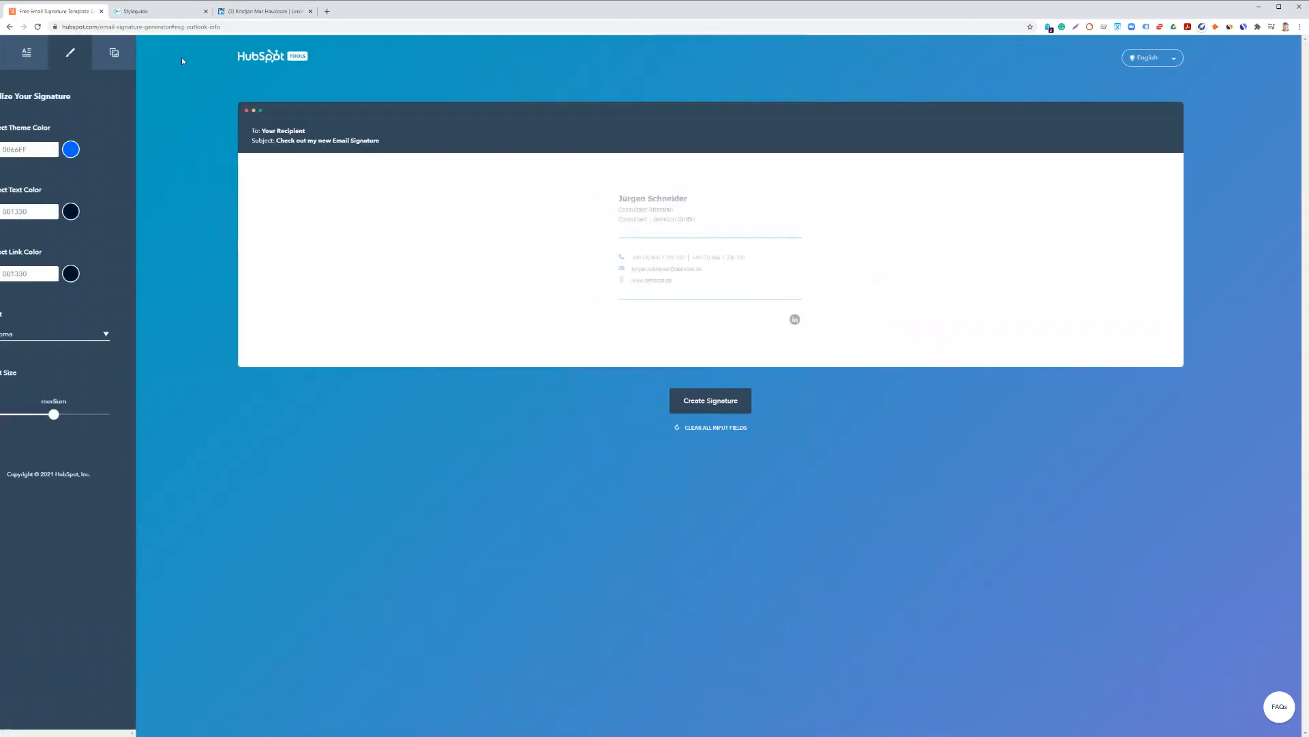
pyautogui.click(22, 52)
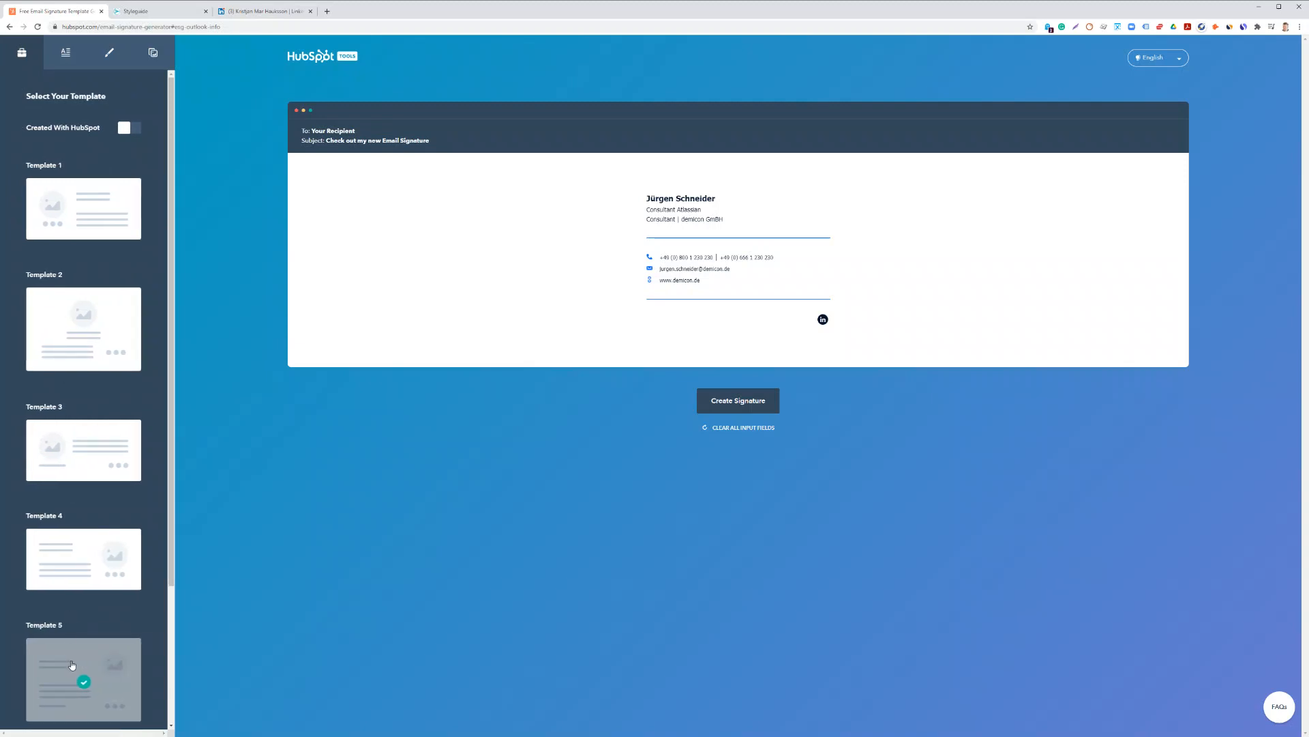
pyautogui.click(67, 57)
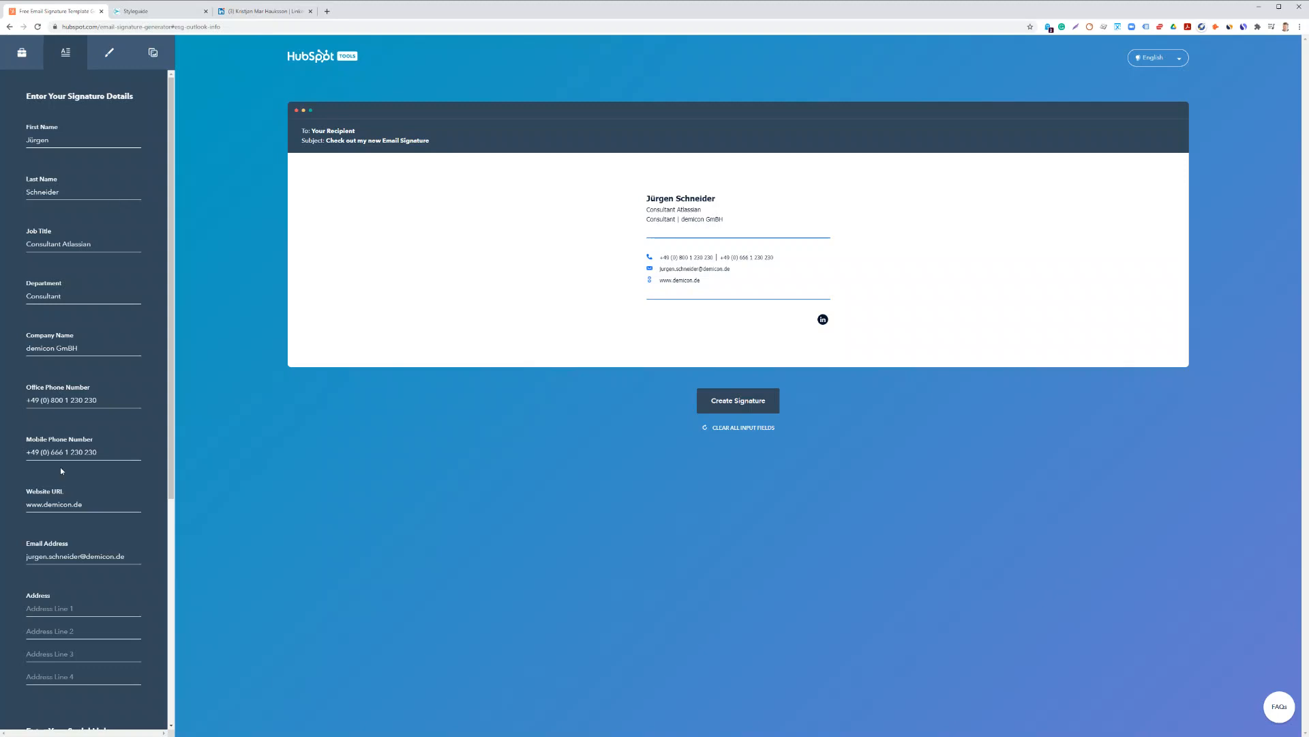
pyautogui.click(109, 54)
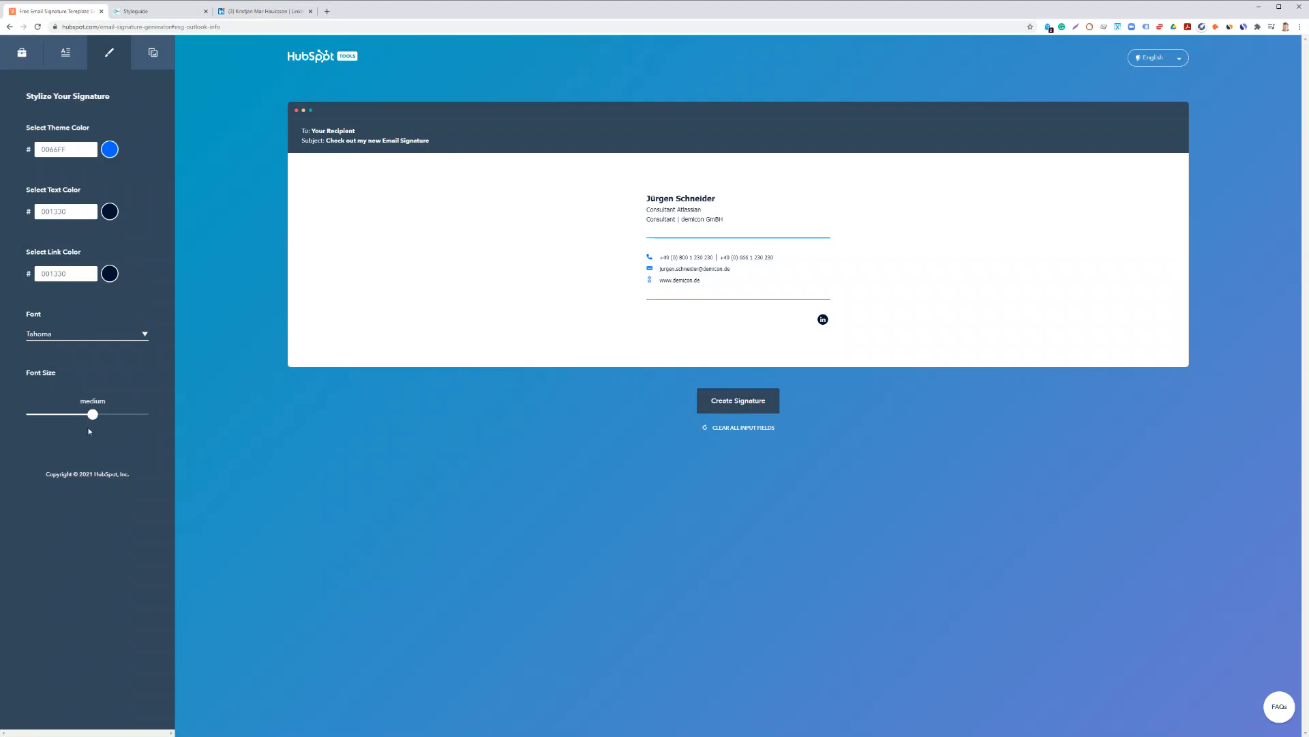
pyautogui.moveTo(93, 414)
pyautogui.mouseDown()
pyautogui.moveTo(144, 416)
pyautogui.moveTo(90, 416)
pyautogui.mouseUp()
pyautogui.click(153, 53)
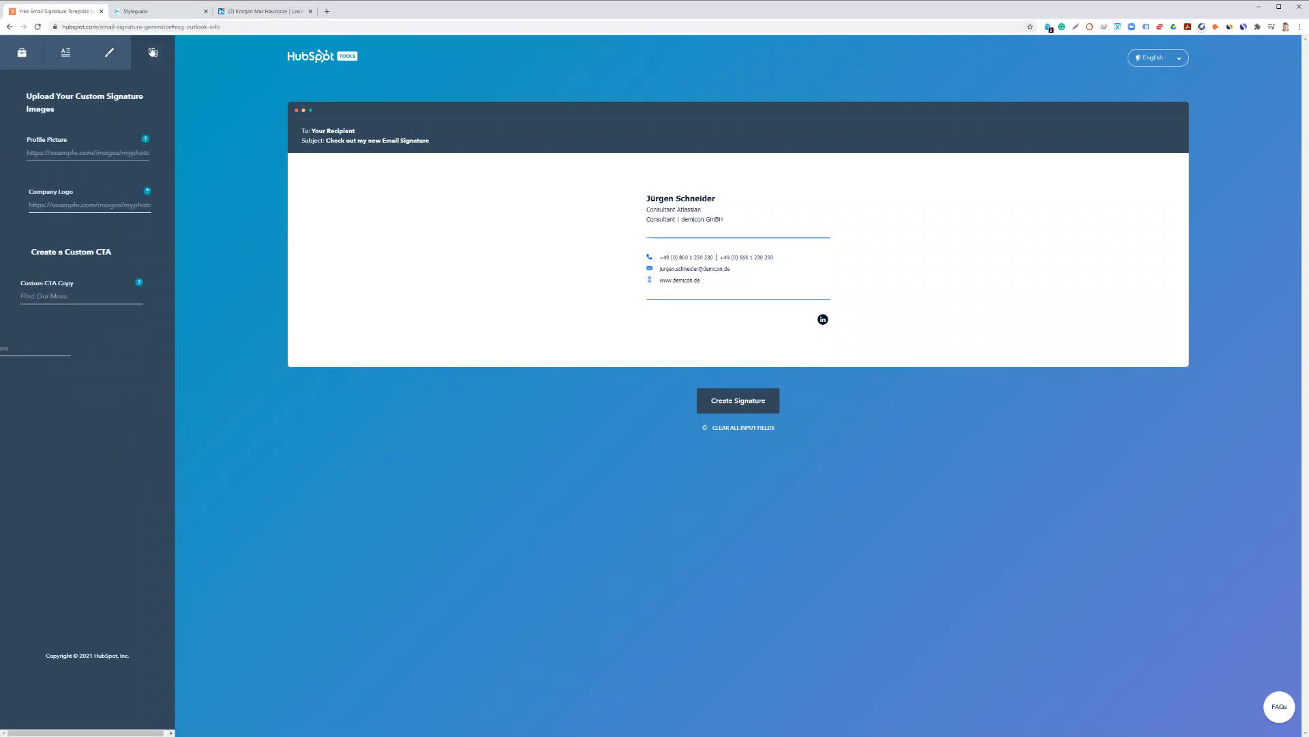